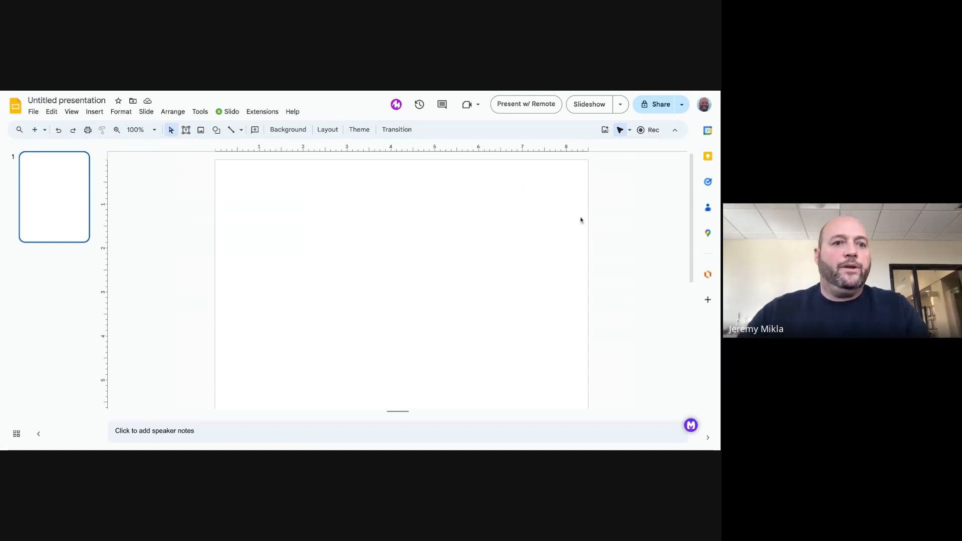
Step: Draw a rounded rectangle banner about 8 inches wide and 1.5 inches tall across the head of the page
{"action": "left_click", "coordinate": [217, 132]}
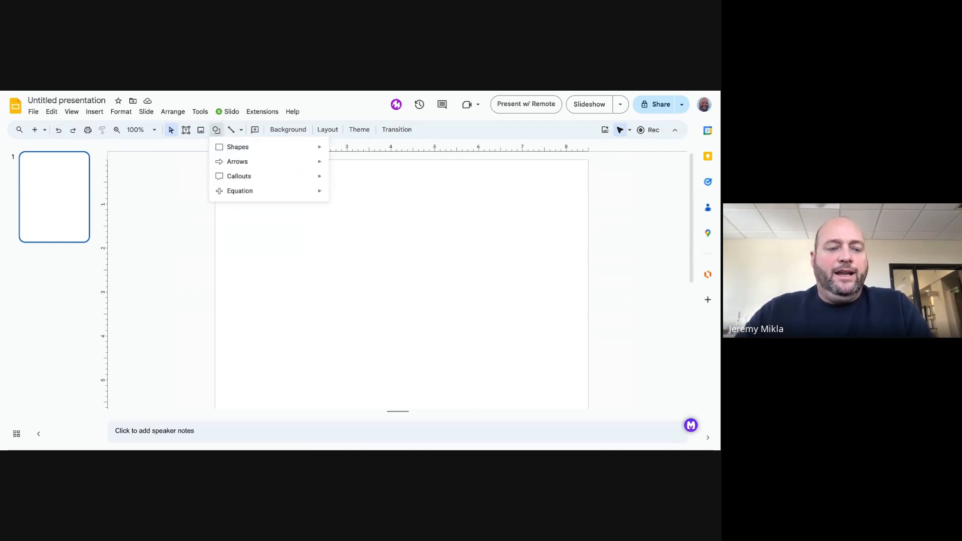
{"action": "mouse_move", "coordinate": [251, 149]}
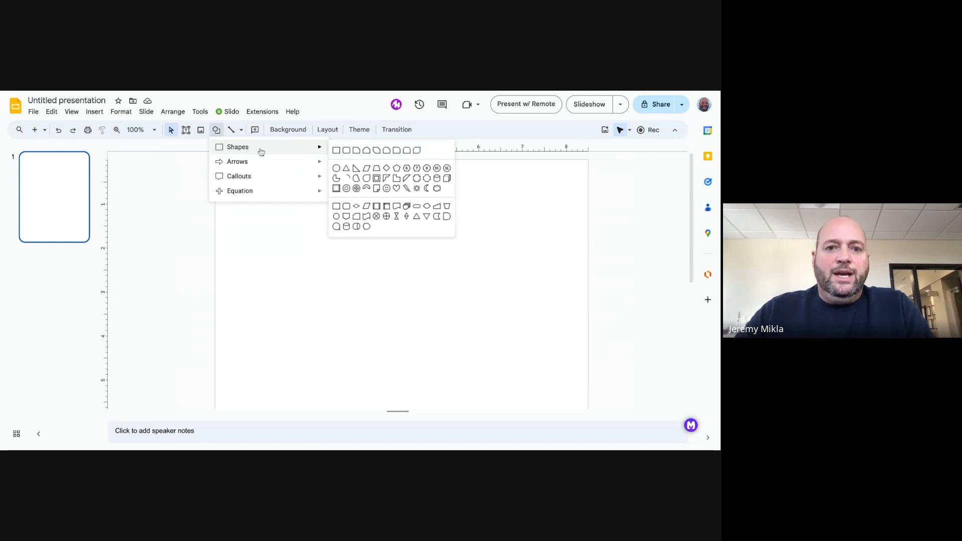
{"action": "left_click", "coordinate": [346, 151]}
{"action": "left_click_drag", "start_coordinate": [224, 168], "coordinate": [577, 236]}
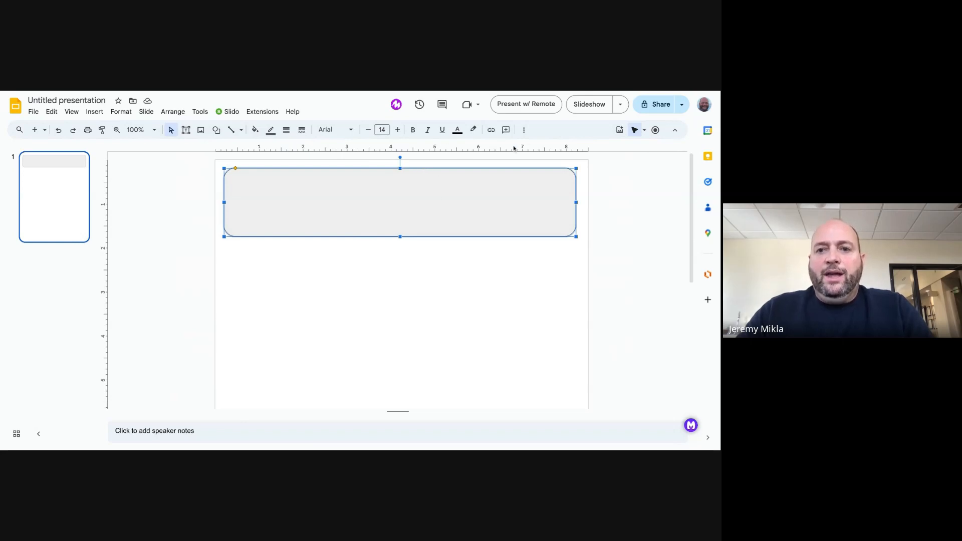
Step: Fill the rounded rectangle banner with the solid blue from the Simple Light theme colors
{"action": "left_click", "coordinate": [524, 132]}
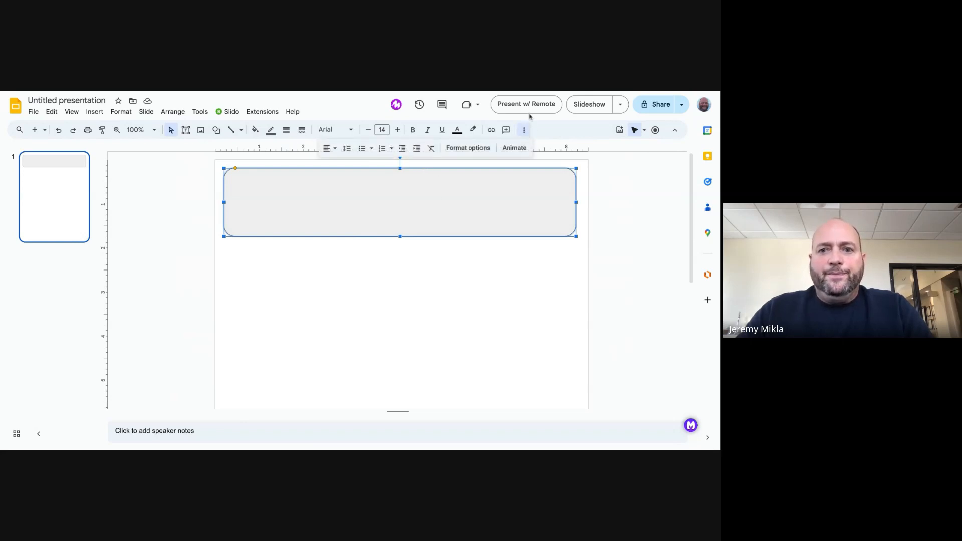
{"action": "left_click", "coordinate": [255, 132]}
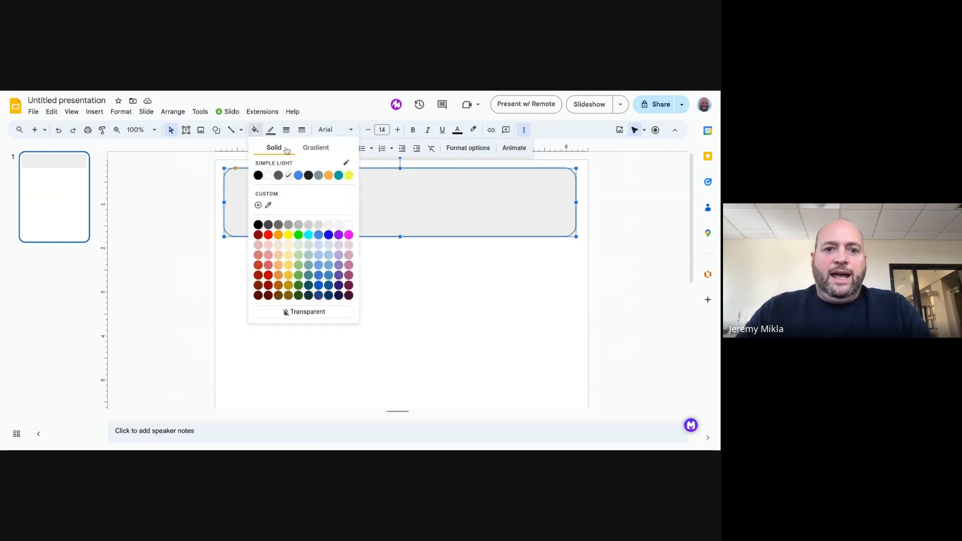
{"action": "left_click", "coordinate": [299, 176]}
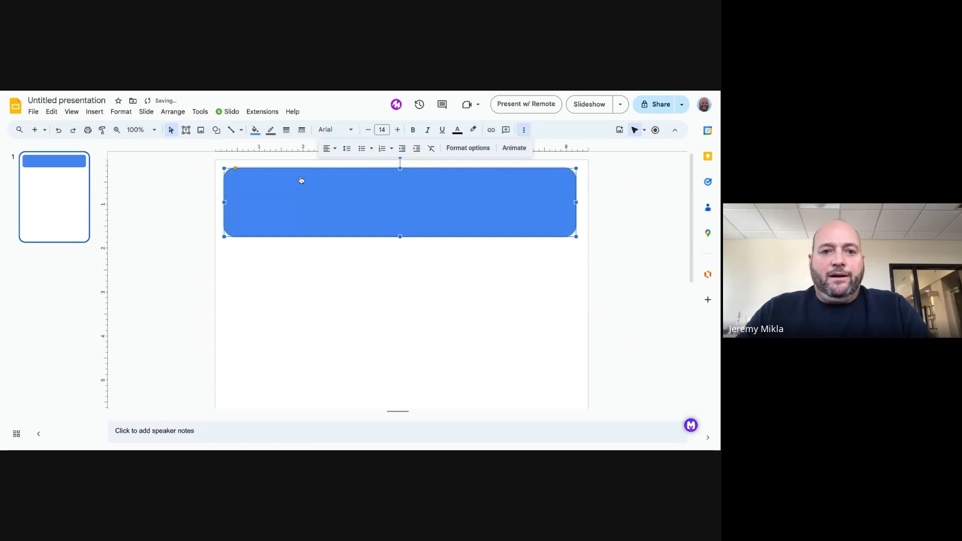
Step: Change the banner's fill to a custom gold color, #e3bf34, at full opacity
{"action": "left_click", "coordinate": [256, 131]}
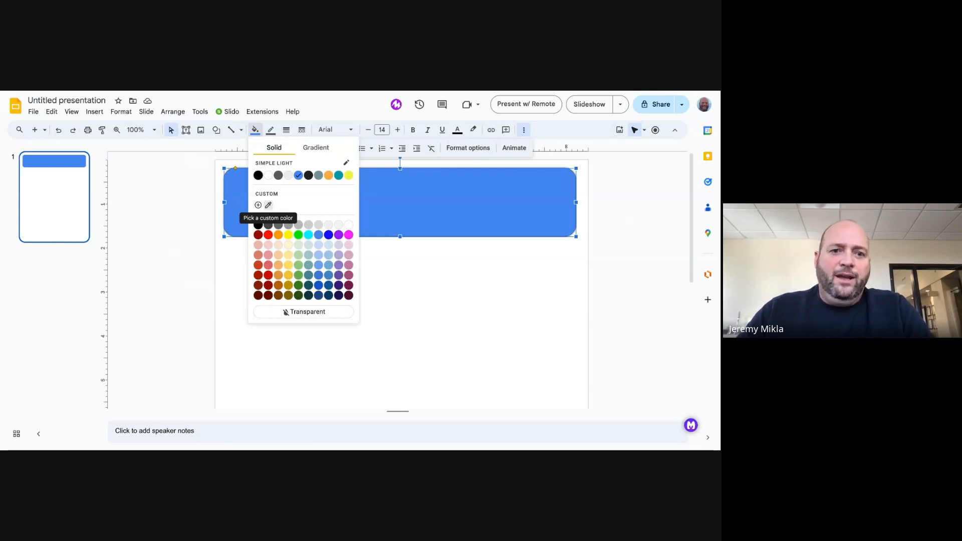
{"action": "left_click", "coordinate": [258, 206]}
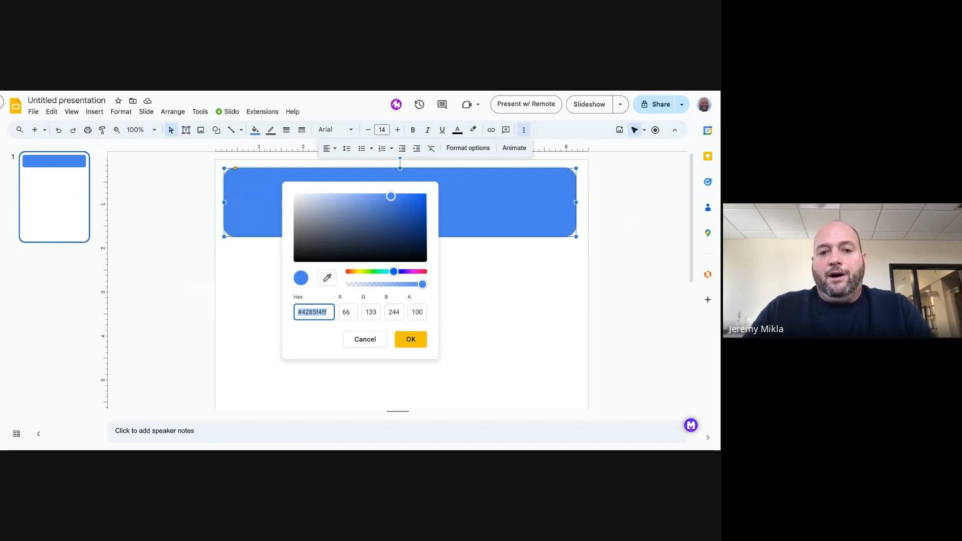
{"action": "left_click", "coordinate": [327, 312]}
{"action": "left_click_drag", "start_coordinate": [327, 312], "coordinate": [301, 312]}
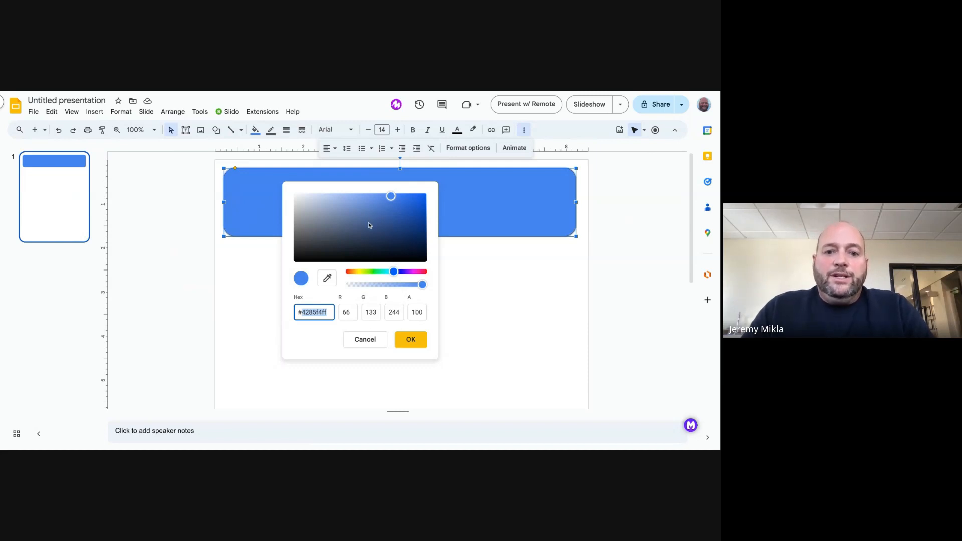
{"action": "left_click", "coordinate": [356, 272]}
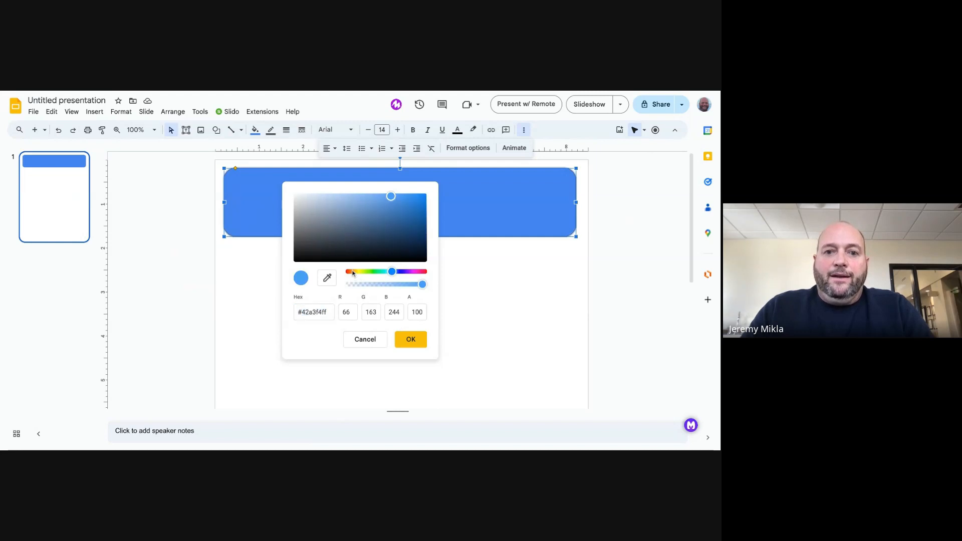
{"action": "left_click", "coordinate": [355, 272]}
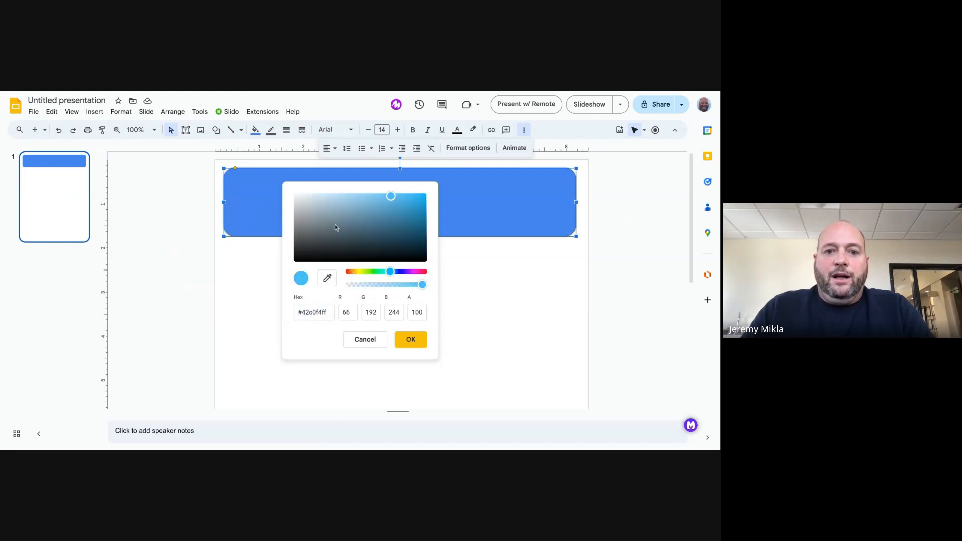
{"action": "left_click", "coordinate": [392, 272]}
{"action": "left_click", "coordinate": [392, 272]}
{"action": "left_click_drag", "start_coordinate": [356, 272], "coordinate": [360, 272]}
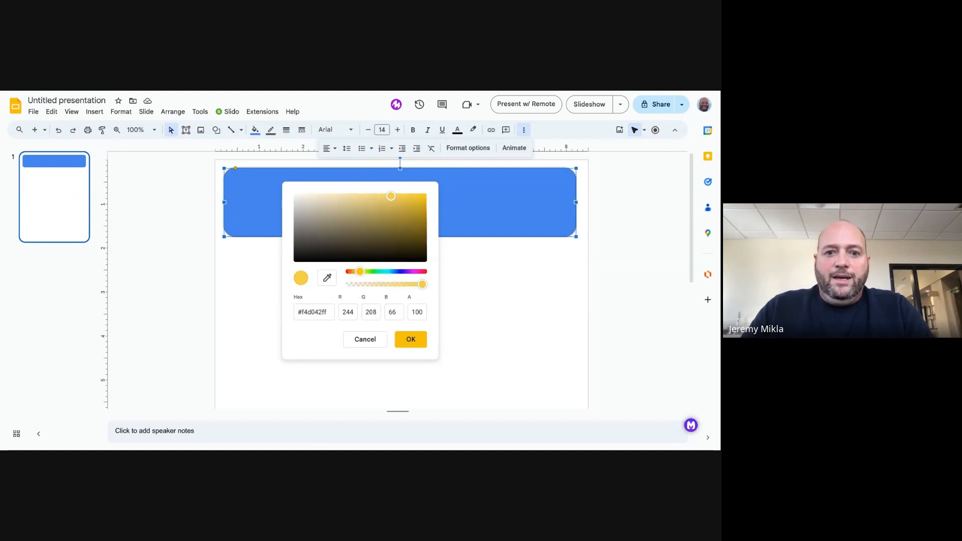
{"action": "left_click", "coordinate": [397, 201]}
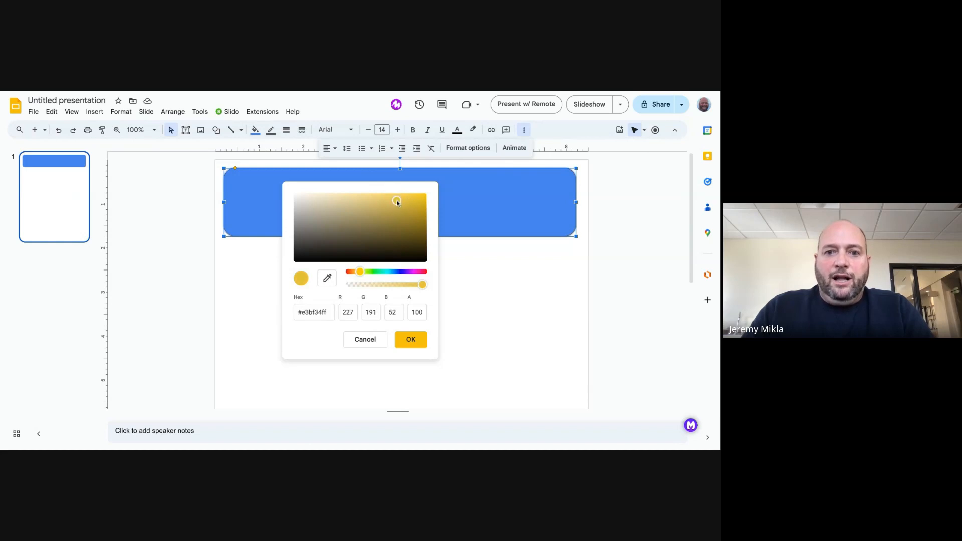
{"action": "left_click", "coordinate": [410, 339]}
{"action": "left_click", "coordinate": [647, 196]}
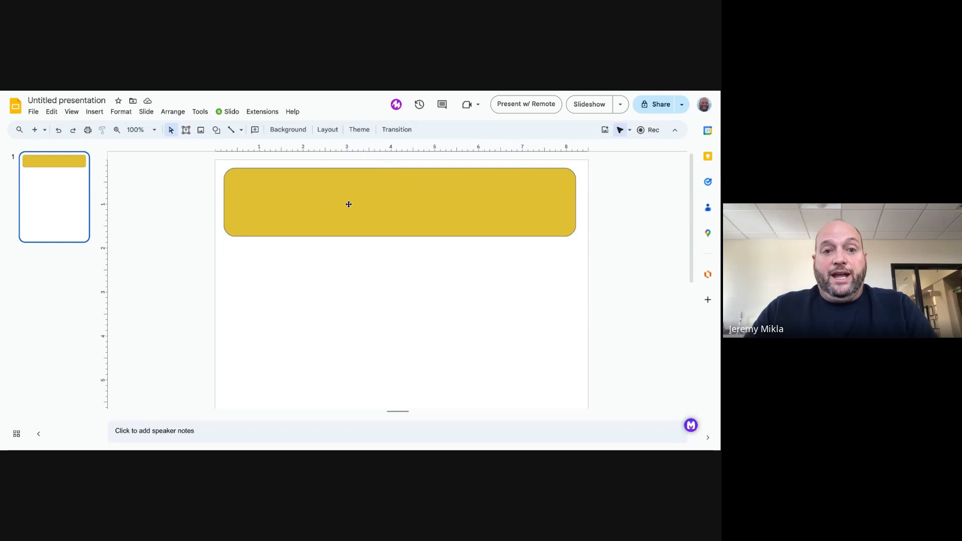
Step: Enter a title inside the gold banner consisting of the teacher's name in possessive form followed by "Fourth Grade Class"
{"action": "double_click", "coordinate": [374, 205]}
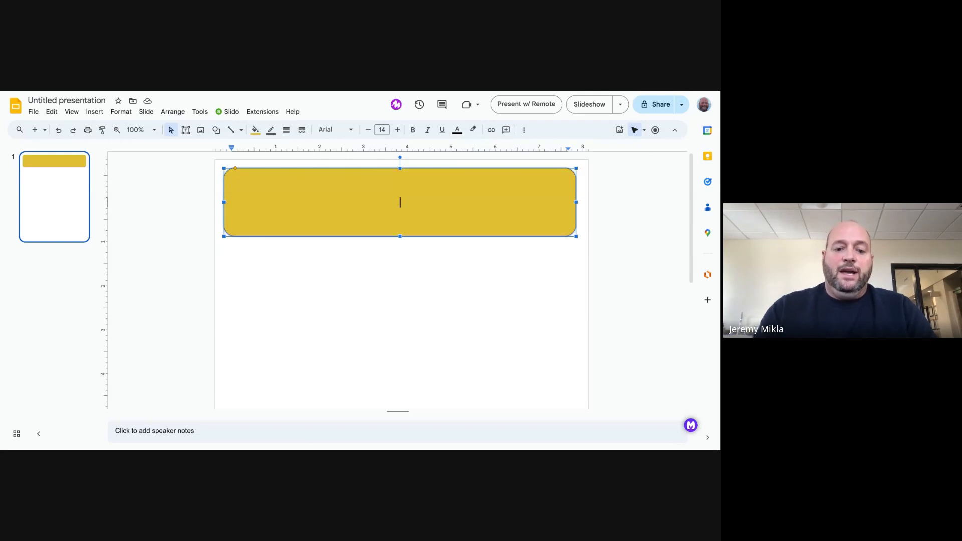
{"action": "type", "text": "Mr. Mikla"}
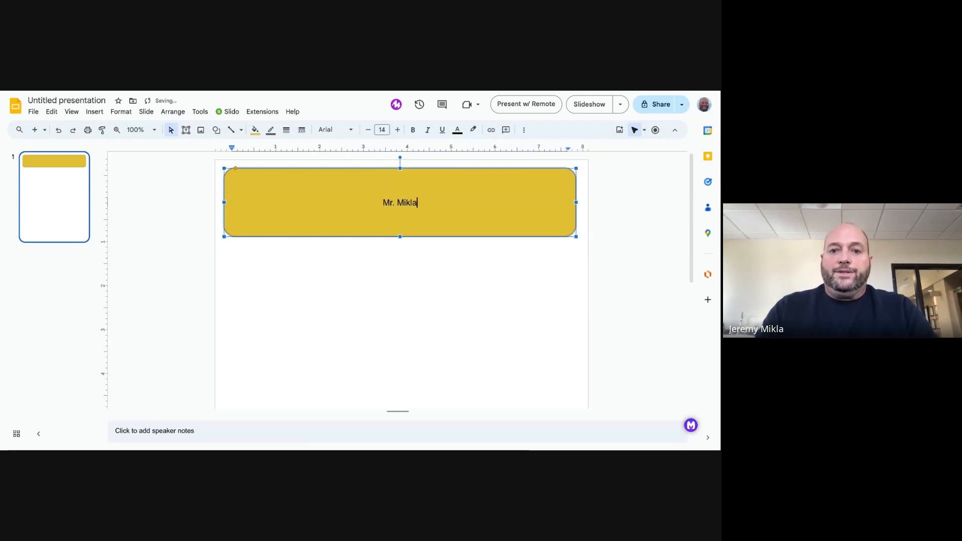
{"action": "type", "text": "'s "}
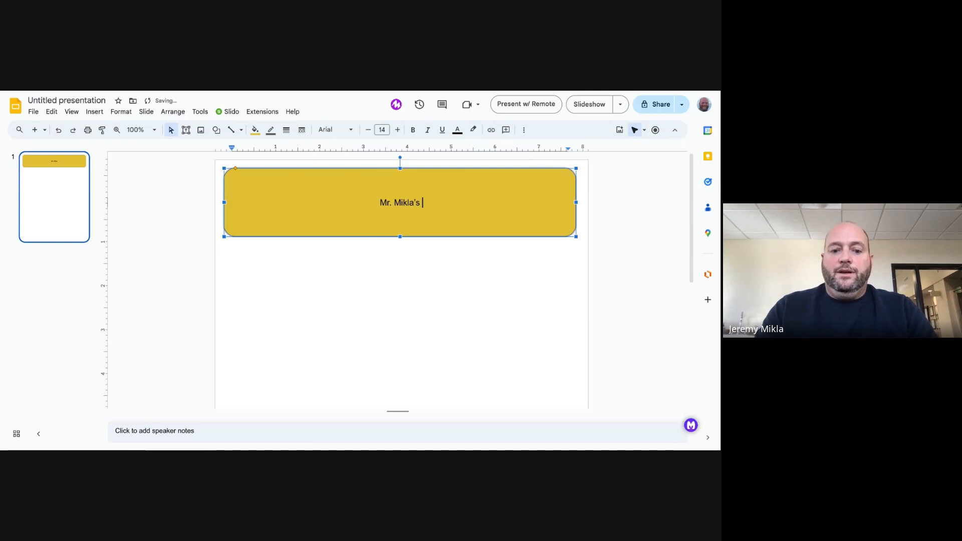
{"action": "type", "text": "Fourth G"}
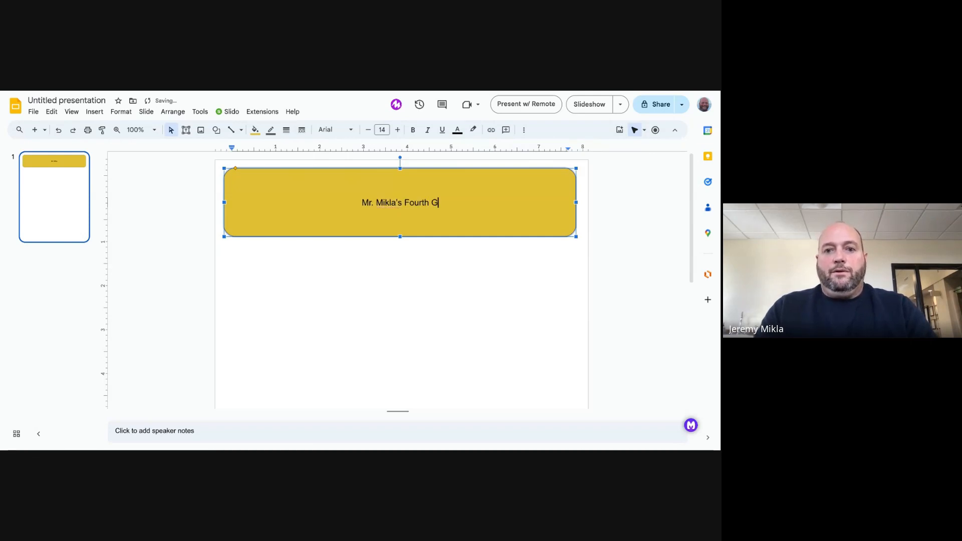
{"action": "type", "text": "rade Class"}
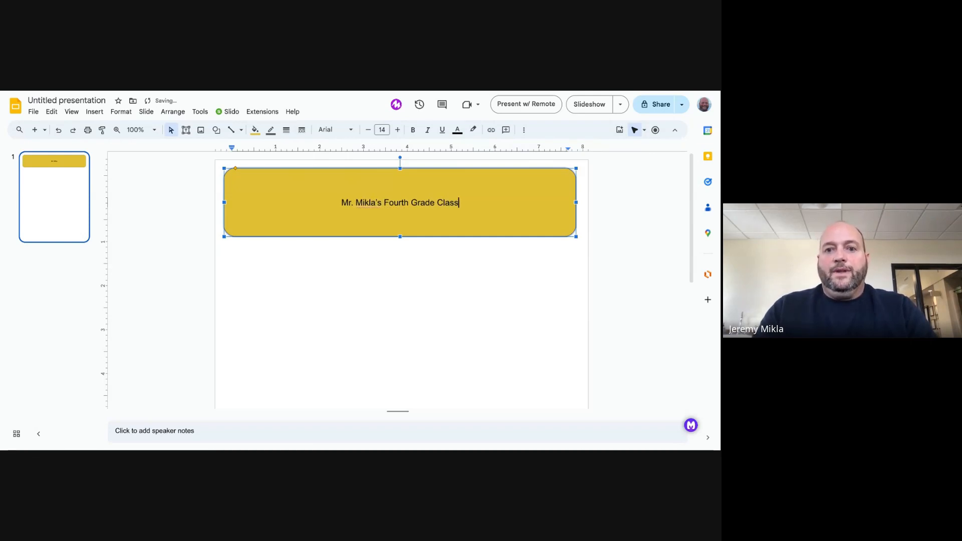
Step: Color the whole banner title text green
{"action": "double_click", "coordinate": [402, 203]}
{"action": "triple_click", "coordinate": [402, 203]}
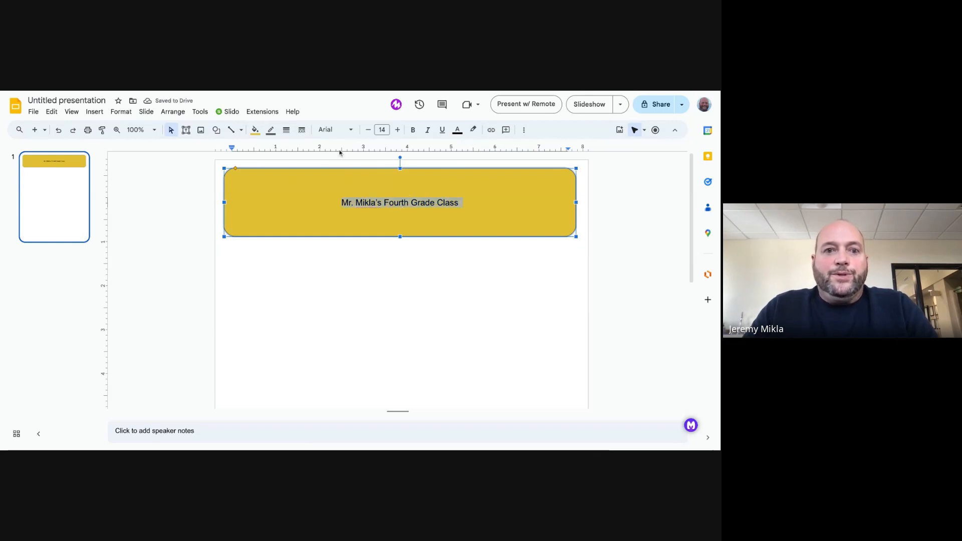
{"action": "left_click", "coordinate": [458, 130]}
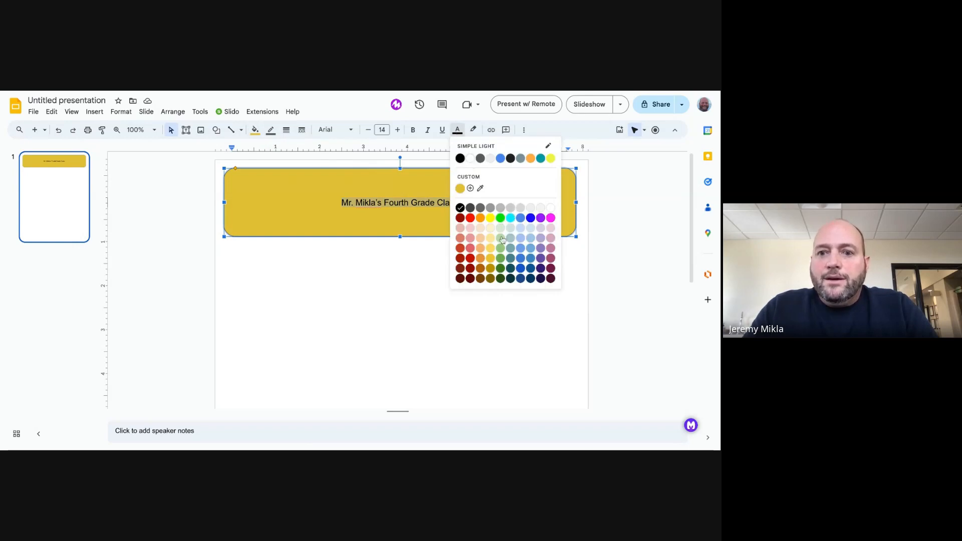
{"action": "left_click", "coordinate": [501, 258]}
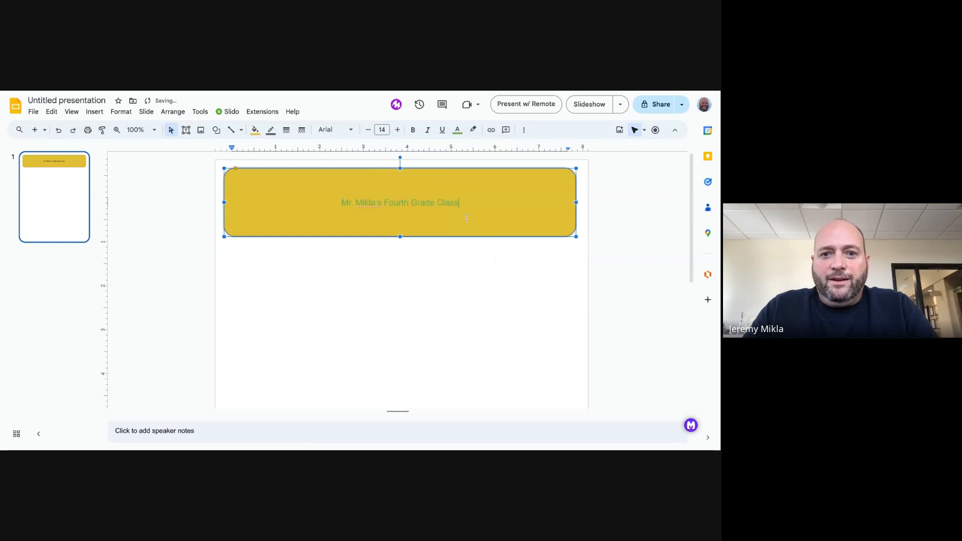
Step: Recolor the whole banner title text bright blue
{"action": "triple_click", "coordinate": [424, 202]}
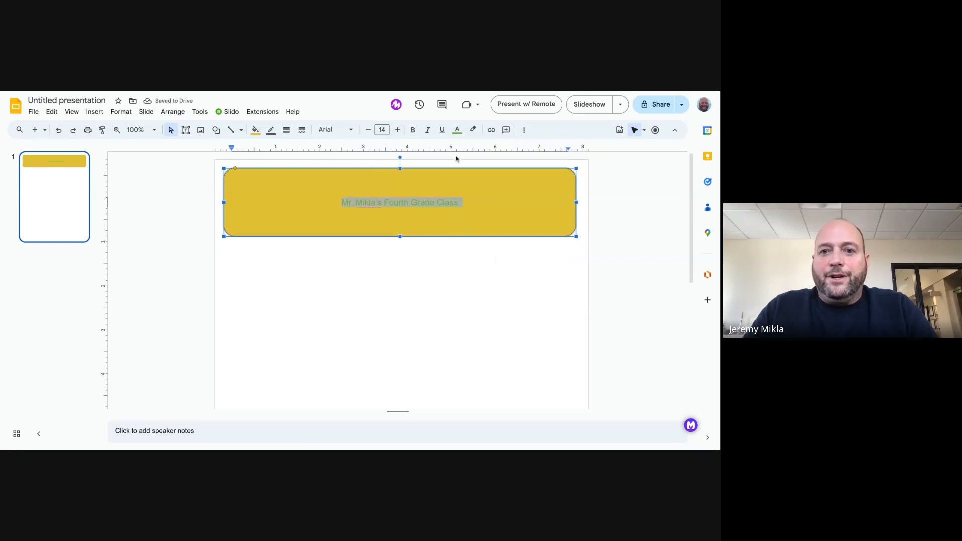
{"action": "left_click", "coordinate": [457, 130]}
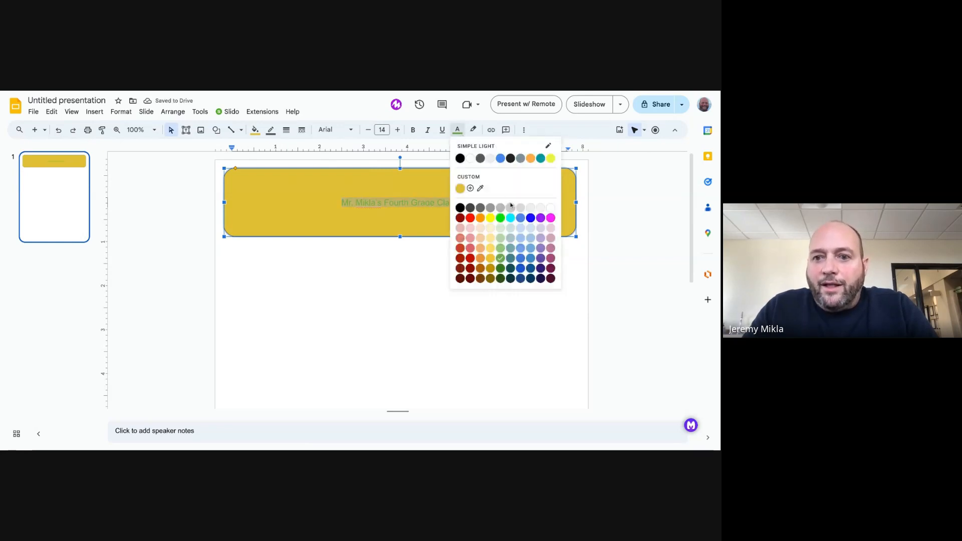
{"action": "left_click", "coordinate": [531, 217]}
{"action": "left_click", "coordinate": [484, 225]}
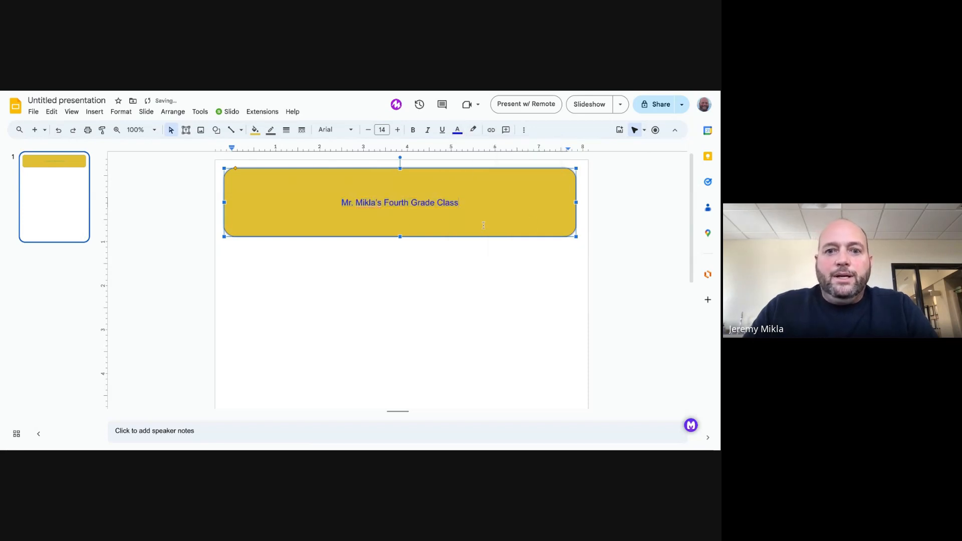
Step: Increase the banner title's font size to 28
{"action": "triple_click", "coordinate": [459, 203]}
{"action": "left_click", "coordinate": [398, 130]}
{"action": "left_click", "coordinate": [398, 130]}
{"action": "left_click", "coordinate": [397, 129]}
{"action": "left_click", "coordinate": [398, 130]}
{"action": "left_click", "coordinate": [398, 129]}
{"action": "left_click", "coordinate": [398, 130]}
{"action": "left_click", "coordinate": [397, 130]}
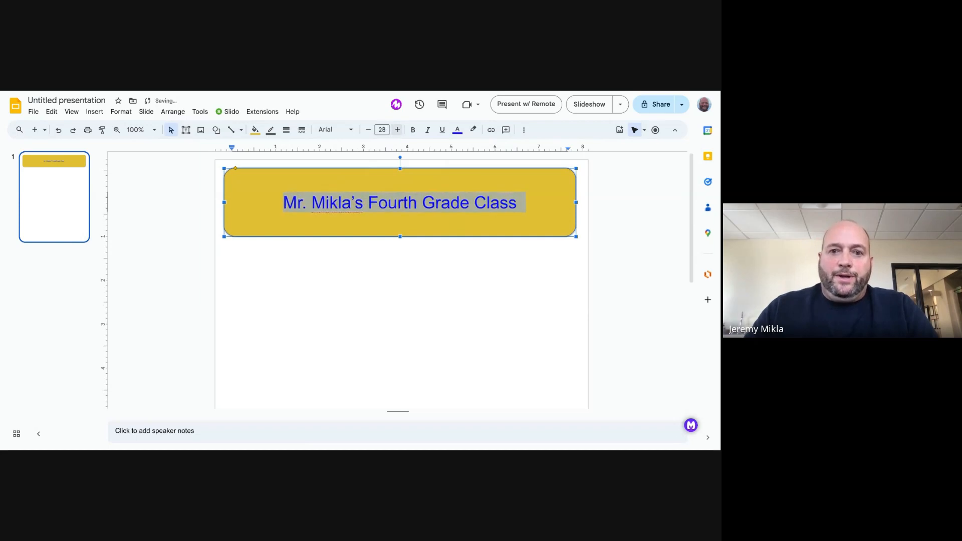
{"action": "left_click", "coordinate": [493, 292]}
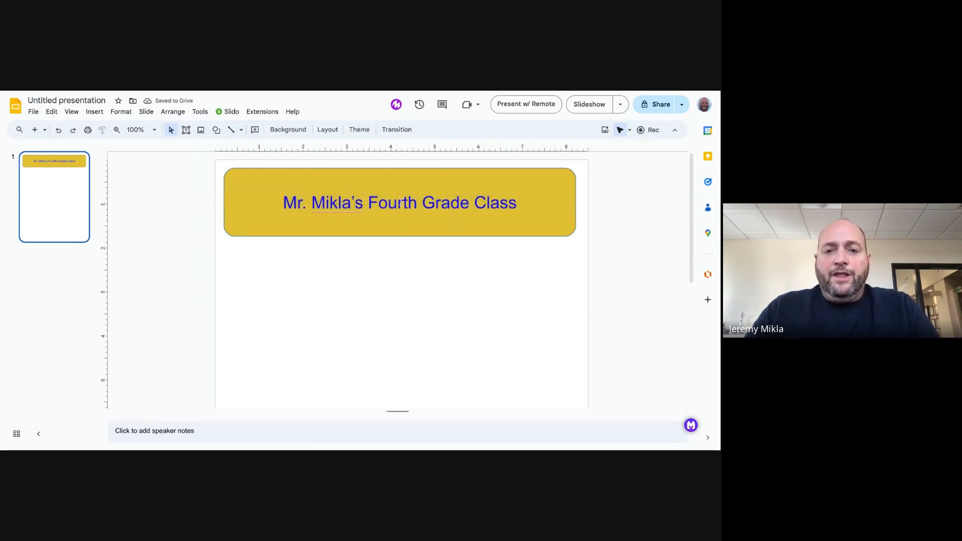
Step: Delete the title text from inside the gold banner, keeping the shape
{"action": "triple_click", "coordinate": [401, 202]}
{"action": "key", "text": "BackSpace"}
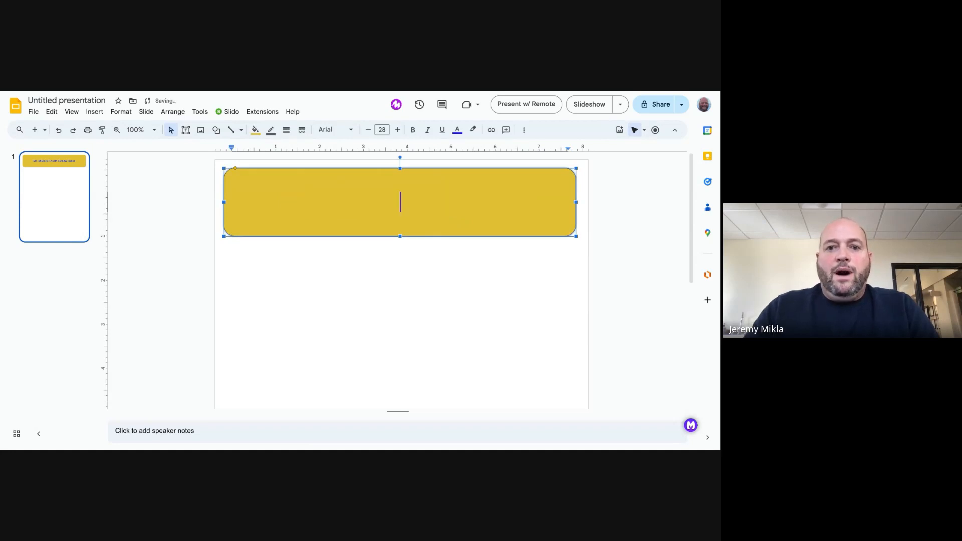
{"action": "left_click", "coordinate": [211, 182]}
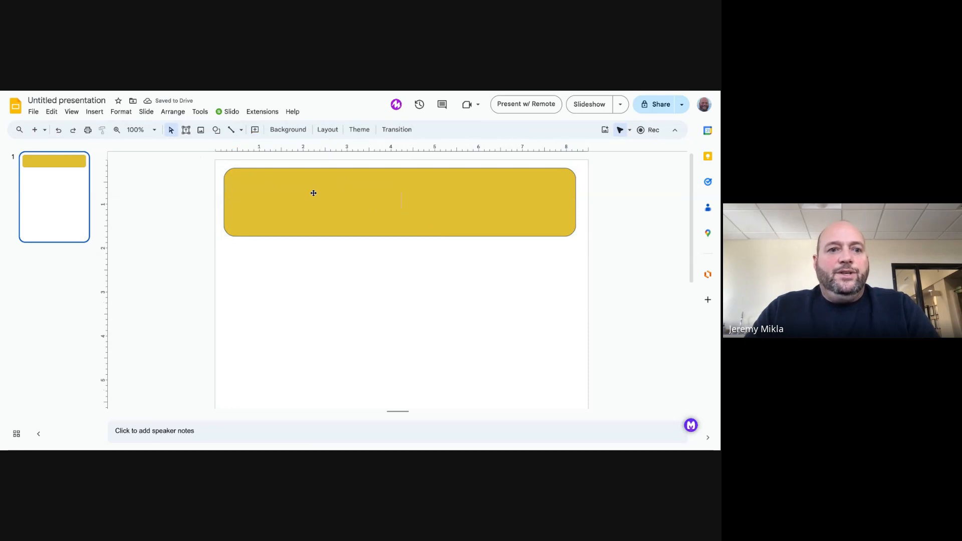
Step: Insert word art with the teacher's name in possessive form followed by "Class", and place it centered over the gold banner
{"action": "left_click", "coordinate": [96, 112]}
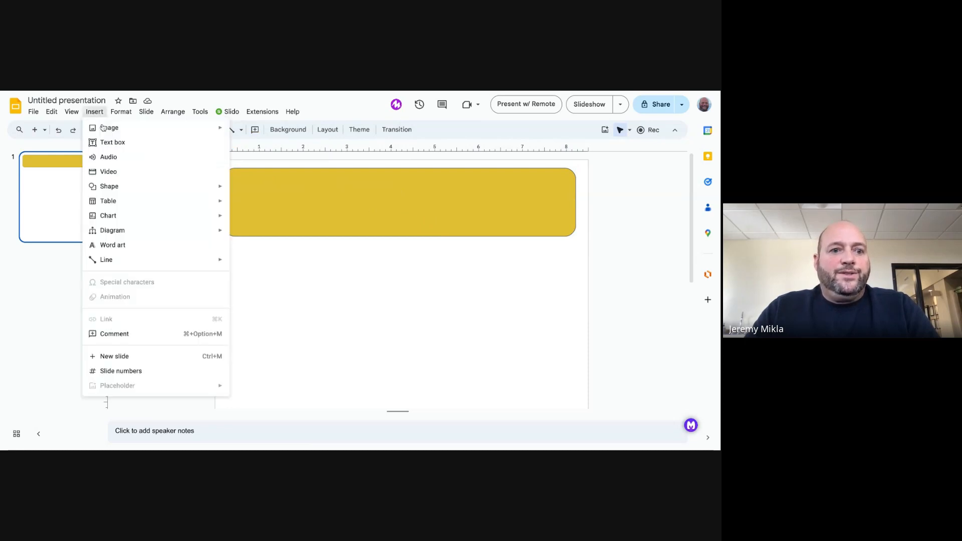
{"action": "left_click", "coordinate": [123, 248]}
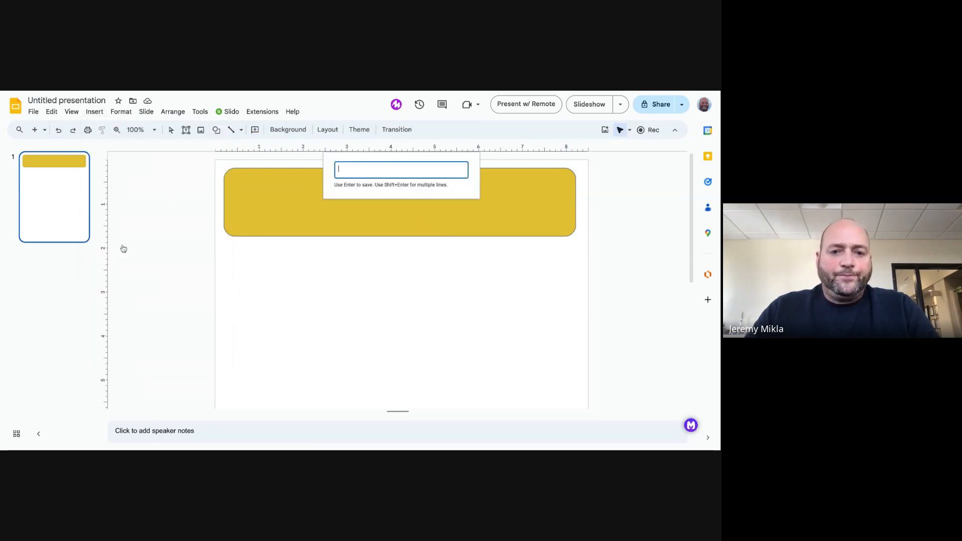
{"action": "type", "text": "Mr."}
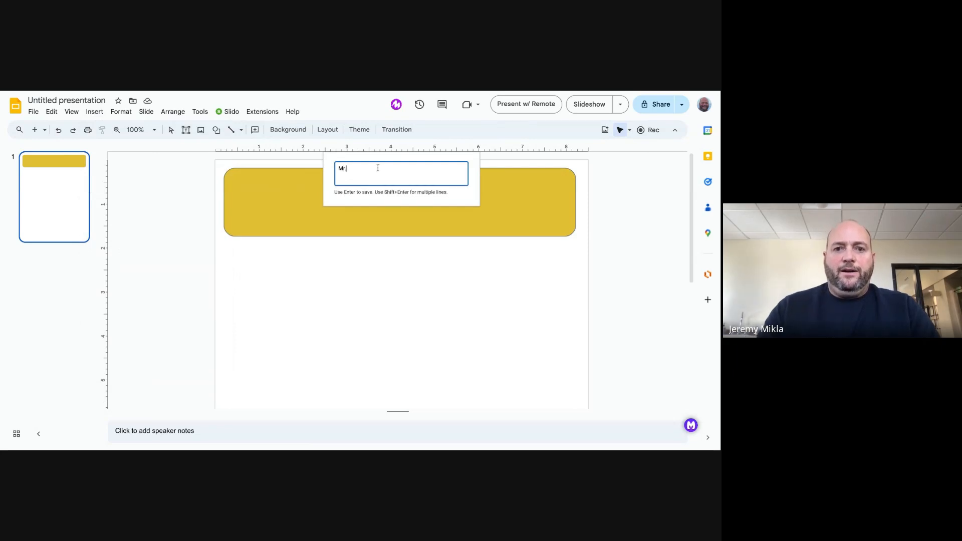
{"action": "type", "text": " Mikla'sC Class"}
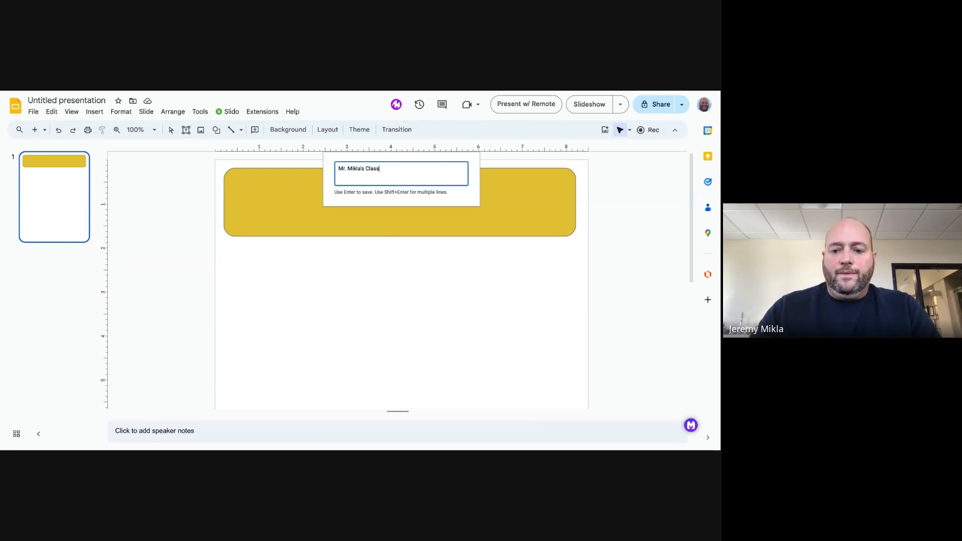
{"action": "key", "text": "Return"}
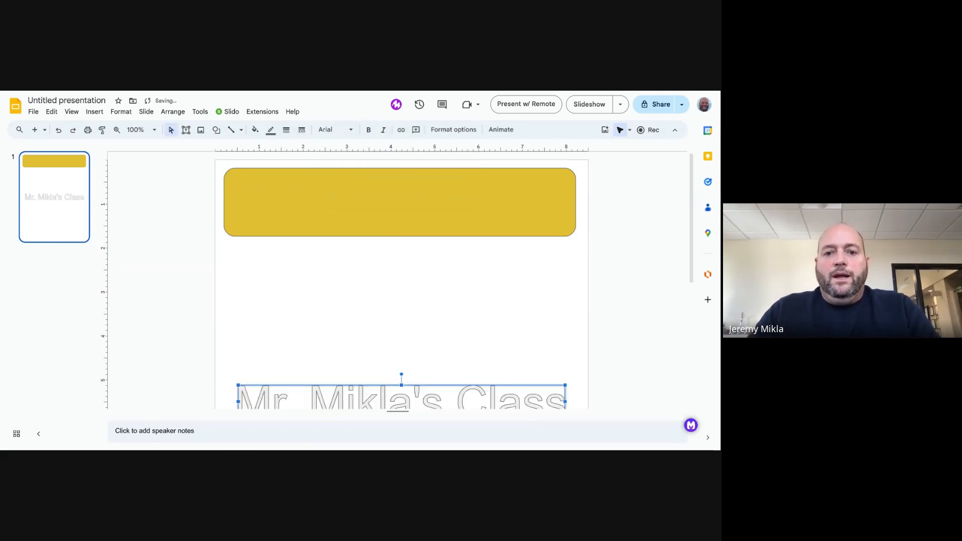
{"action": "left_click_drag", "start_coordinate": [419, 387], "coordinate": [414, 188]}
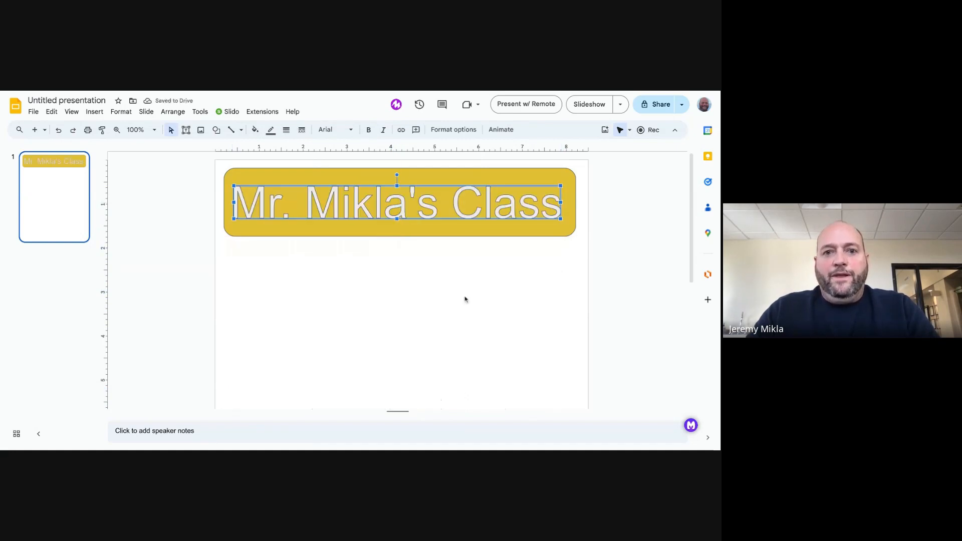
Step: Change the class title word art's font to Montserrat and narrow it to fit inside the gold banner
{"action": "left_click", "coordinate": [328, 129]}
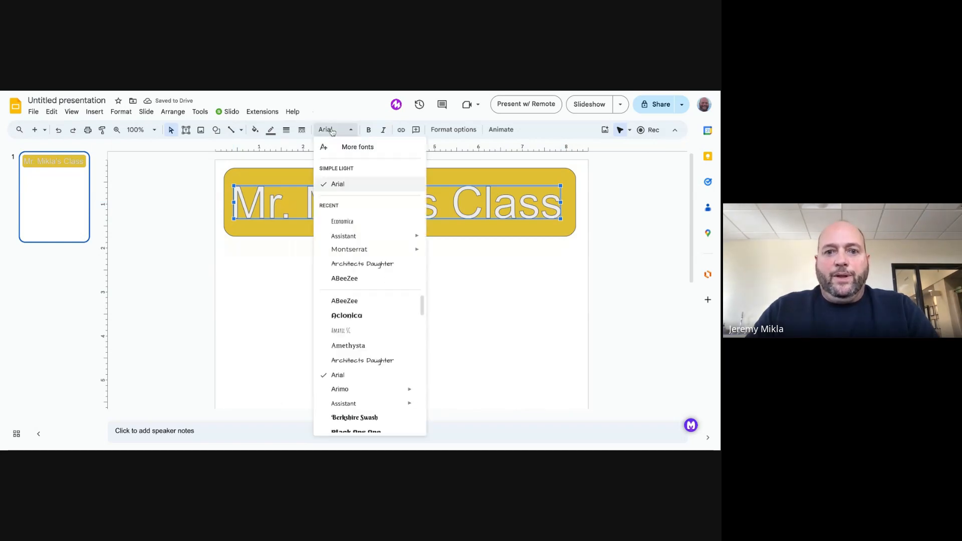
{"action": "left_click", "coordinate": [349, 250]}
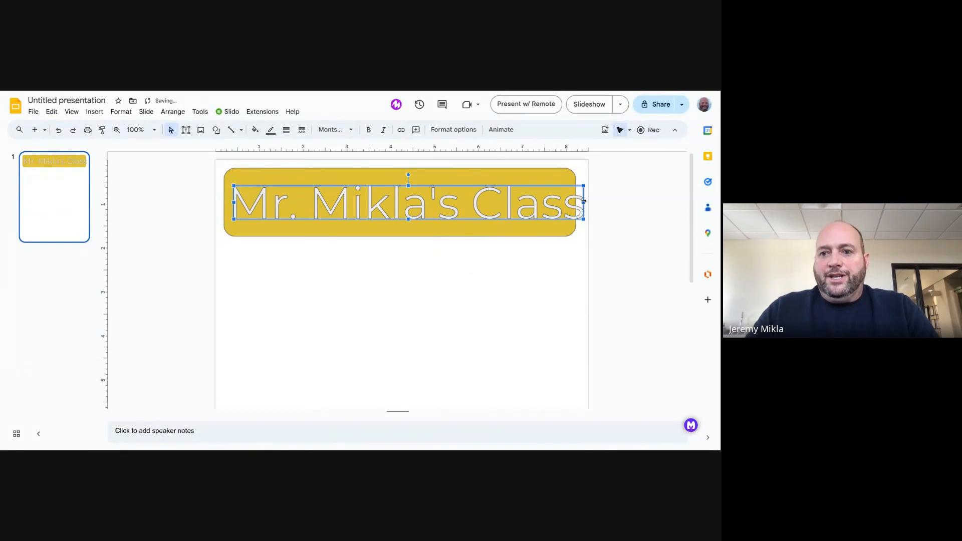
{"action": "left_click_drag", "start_coordinate": [584, 201], "coordinate": [564, 202]}
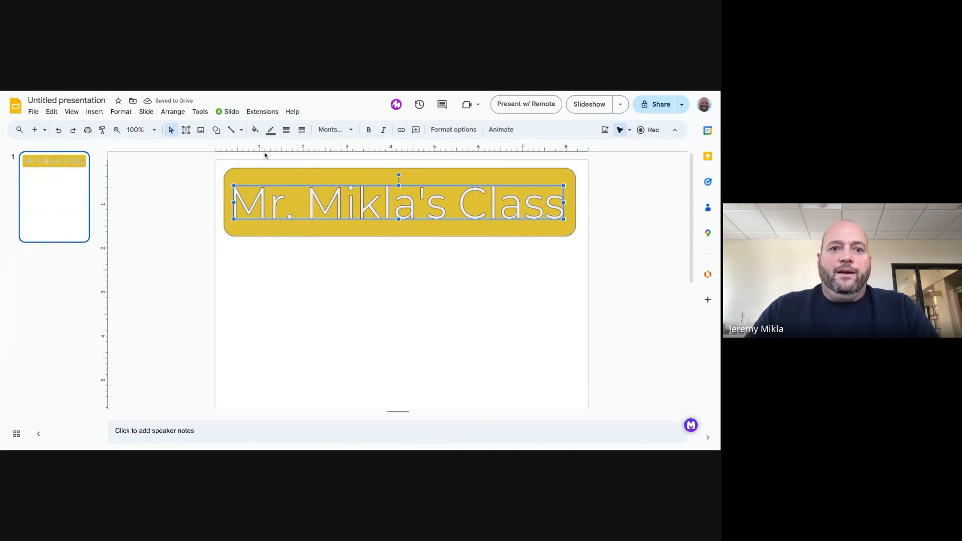
Step: Fill the class title word art with the theme's blue color
{"action": "left_click", "coordinate": [255, 129]}
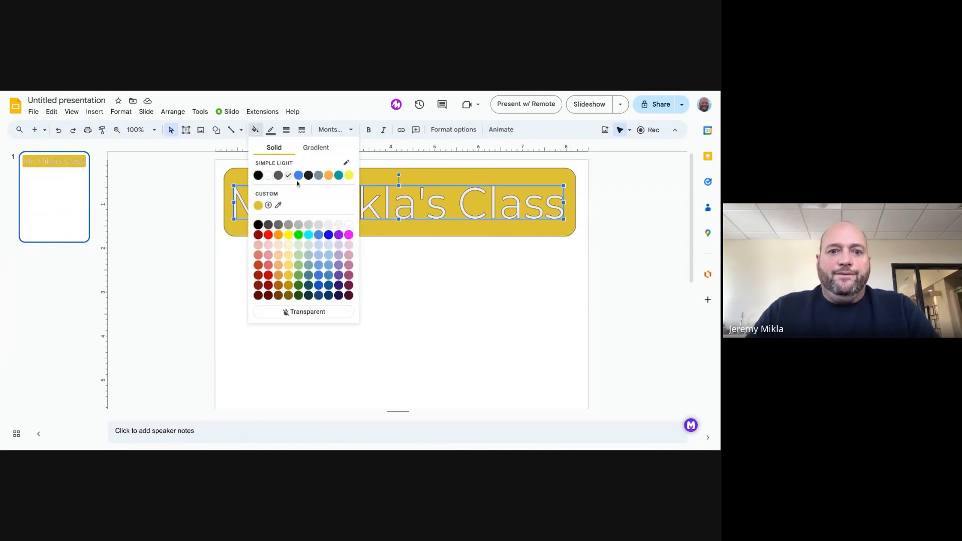
{"action": "left_click", "coordinate": [298, 175]}
{"action": "left_click", "coordinate": [173, 187]}
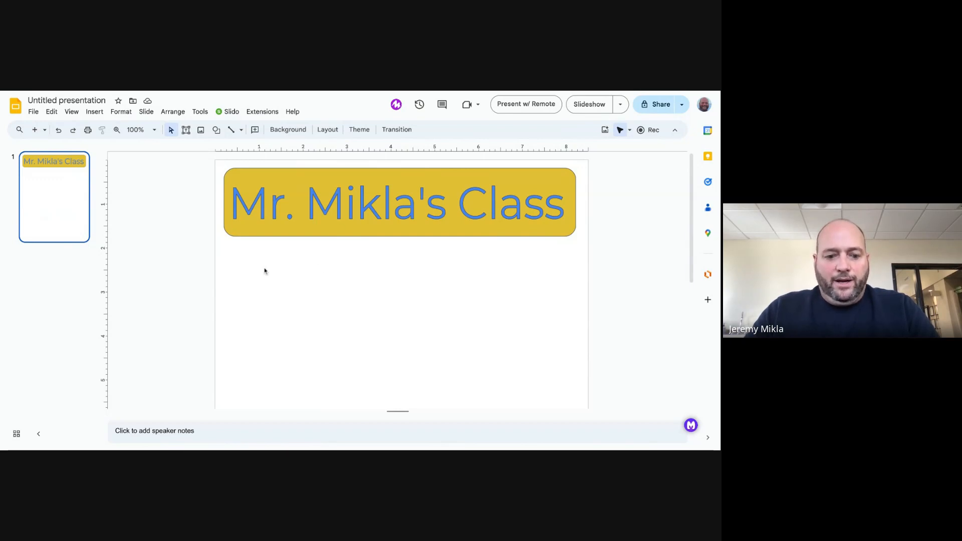
Step: Paste the copied wolf head logo and place it at the gold banner's lower-left edge, below the title
{"action": "key", "text": "ctrl+v"}
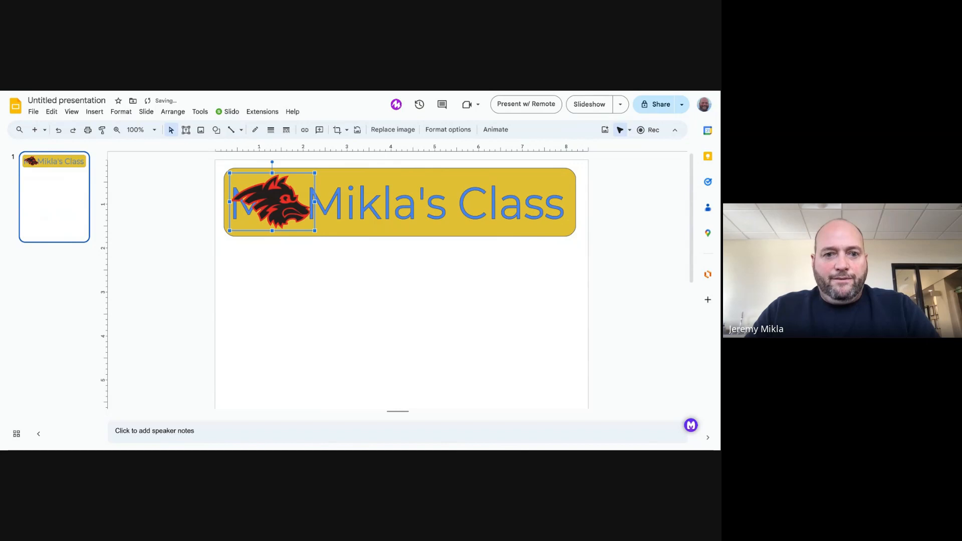
{"action": "left_click_drag", "start_coordinate": [277, 205], "coordinate": [268, 254]}
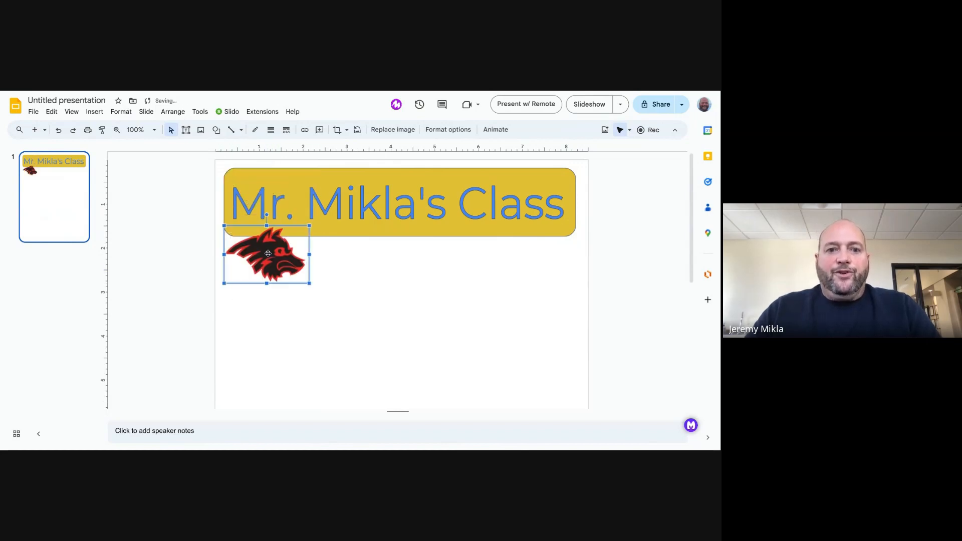
{"action": "left_click", "coordinate": [361, 274]}
{"action": "left_click_drag", "start_coordinate": [265, 253], "coordinate": [274, 247]}
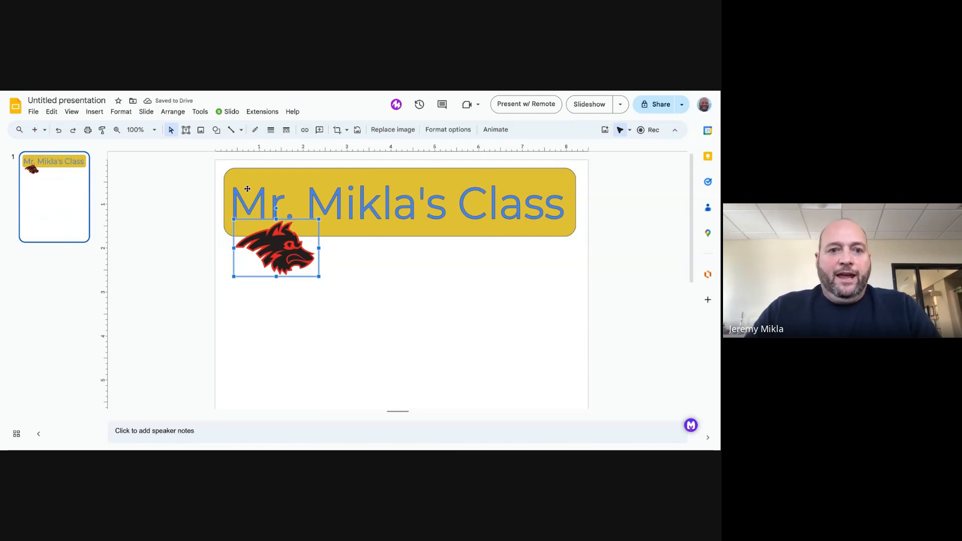
Step: Bring the class title word art to the front of the stacking order and reposition it centered on the gold banner
{"action": "left_click", "coordinate": [370, 205]}
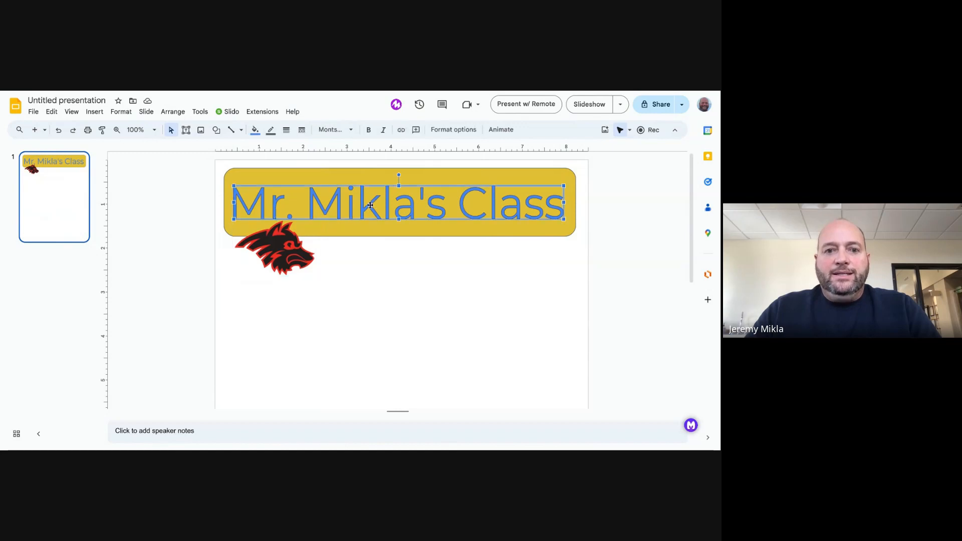
{"action": "left_click_drag", "start_coordinate": [370, 205], "coordinate": [366, 232]}
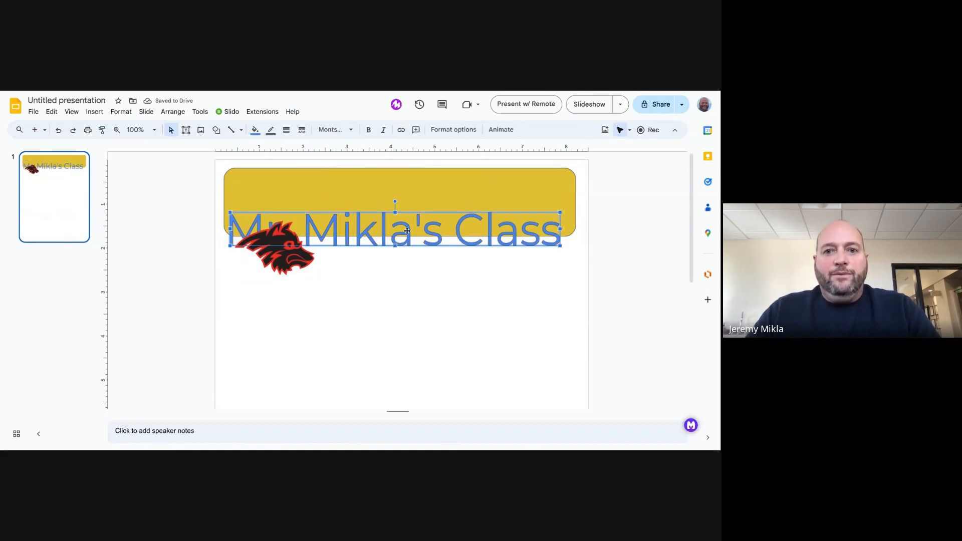
{"action": "left_click", "coordinate": [174, 111]}
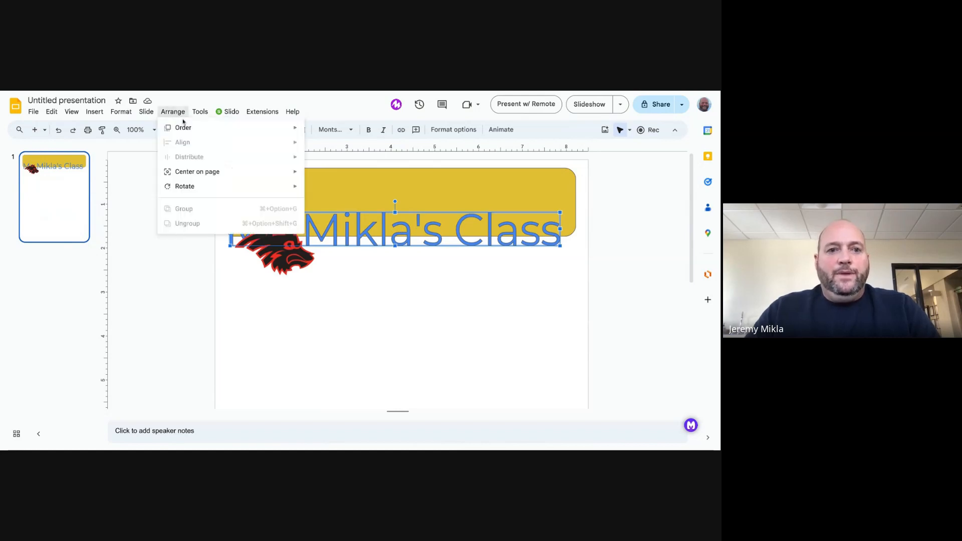
{"action": "mouse_move", "coordinate": [190, 129]}
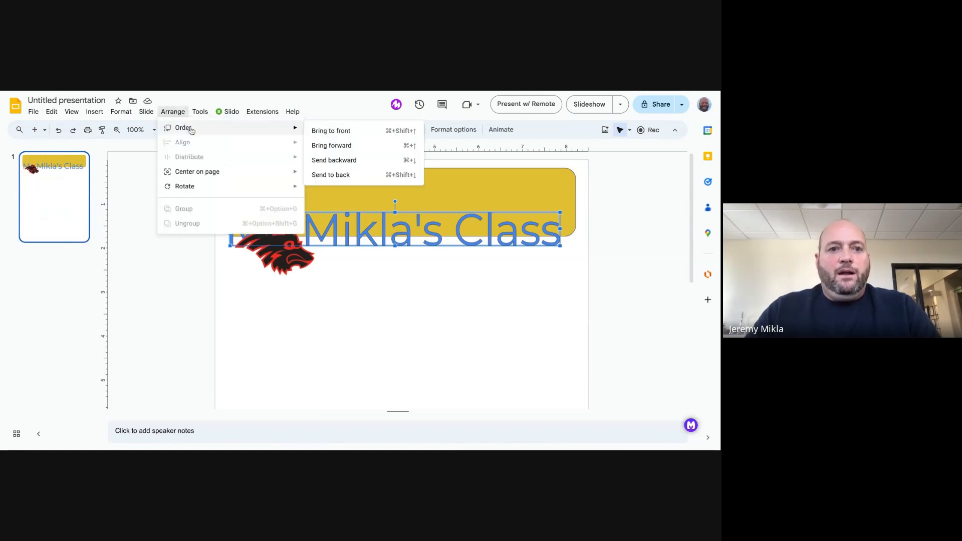
{"action": "left_click", "coordinate": [328, 132]}
{"action": "left_click_drag", "start_coordinate": [384, 220], "coordinate": [389, 200]}
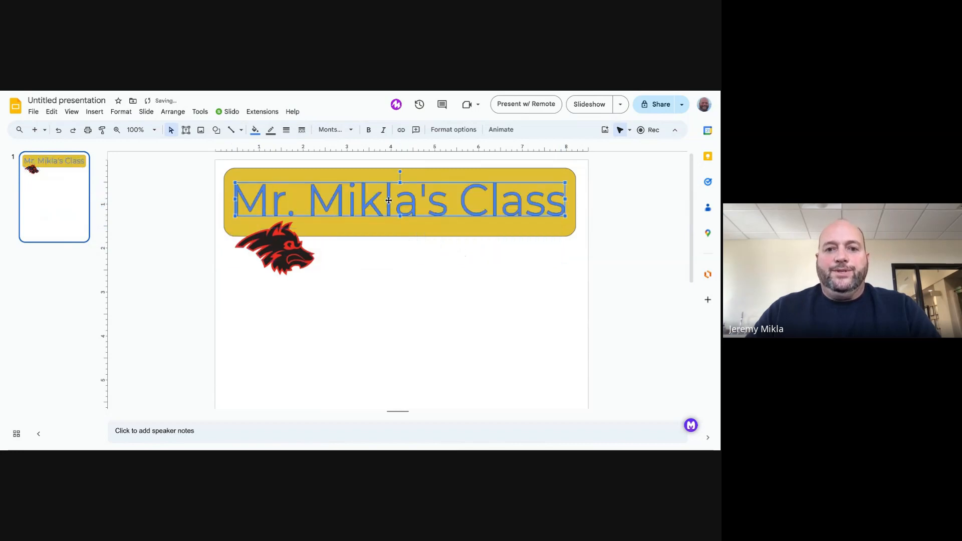
{"action": "left_click", "coordinate": [202, 244]}
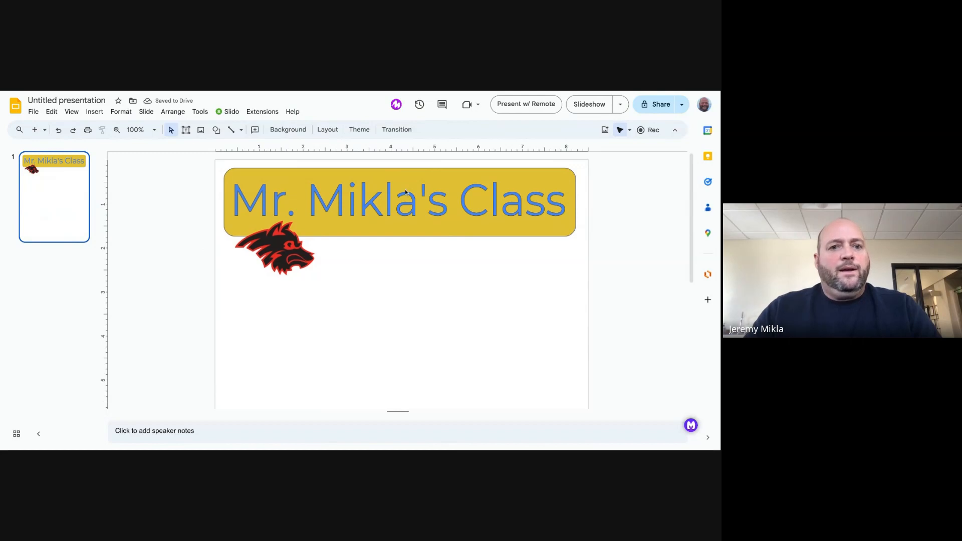
{"action": "scroll", "coordinate": [191, 199], "scroll_direction": "down", "scroll_amount": 1}
{"action": "scroll", "coordinate": [191, 199], "scroll_direction": "down", "scroll_amount": 1}
{"action": "scroll", "coordinate": [191, 199], "scroll_direction": "up", "scroll_amount": 1}
{"action": "left_click", "coordinate": [232, 130]}
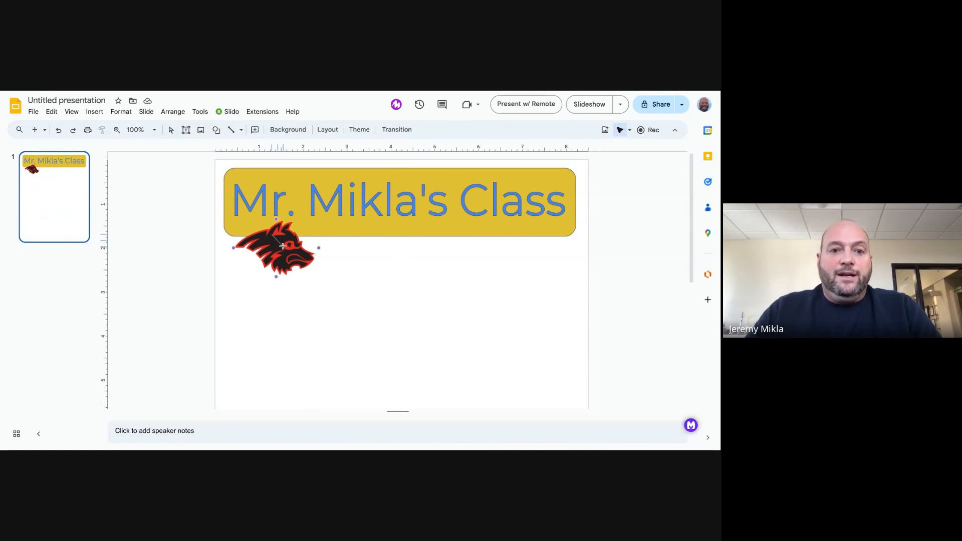
{"action": "left_click_drag", "start_coordinate": [283, 246], "coordinate": [327, 269]}
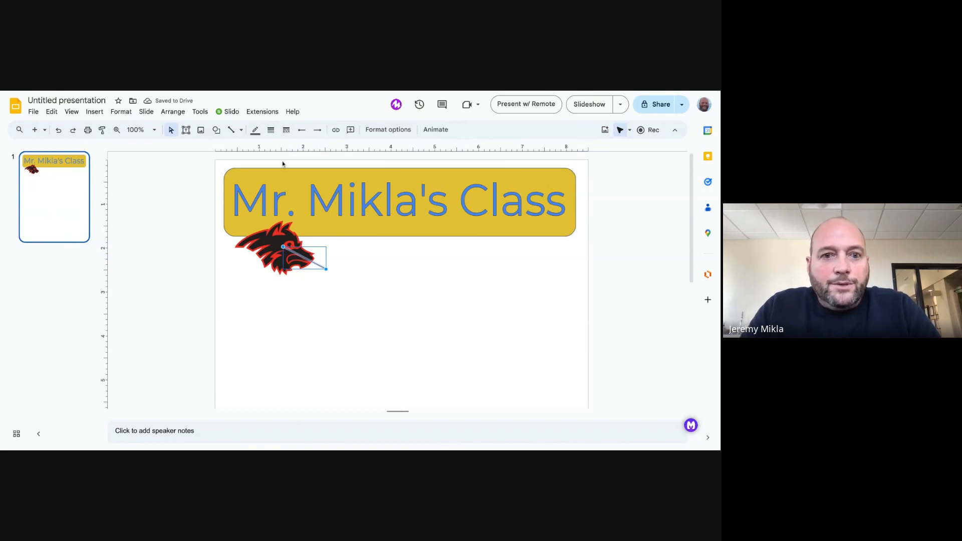
{"action": "key", "text": "Delete"}
Step: Move the wolf logo up onto the left end of the gold banner, behind the start of the title
{"action": "left_click", "coordinate": [279, 249]}
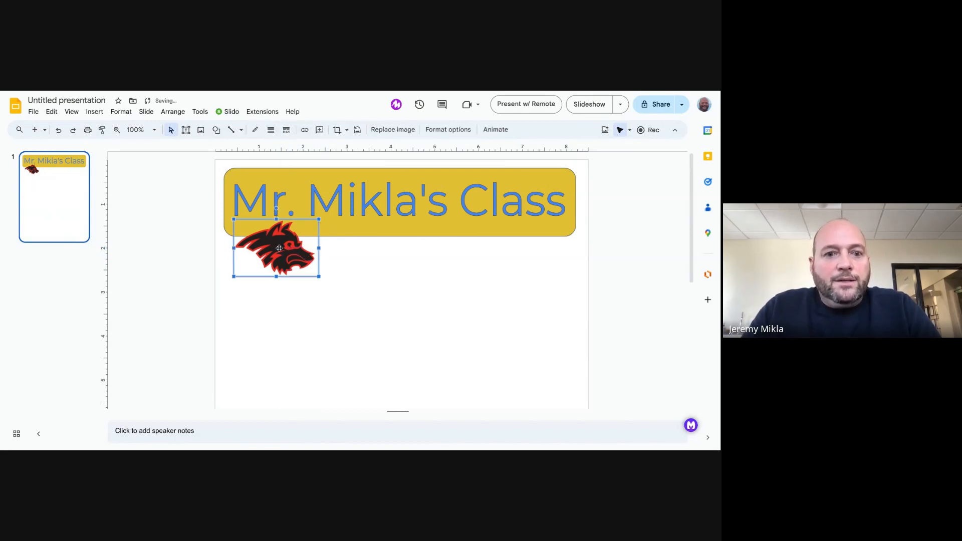
{"action": "left_click_drag", "start_coordinate": [279, 248], "coordinate": [271, 219]}
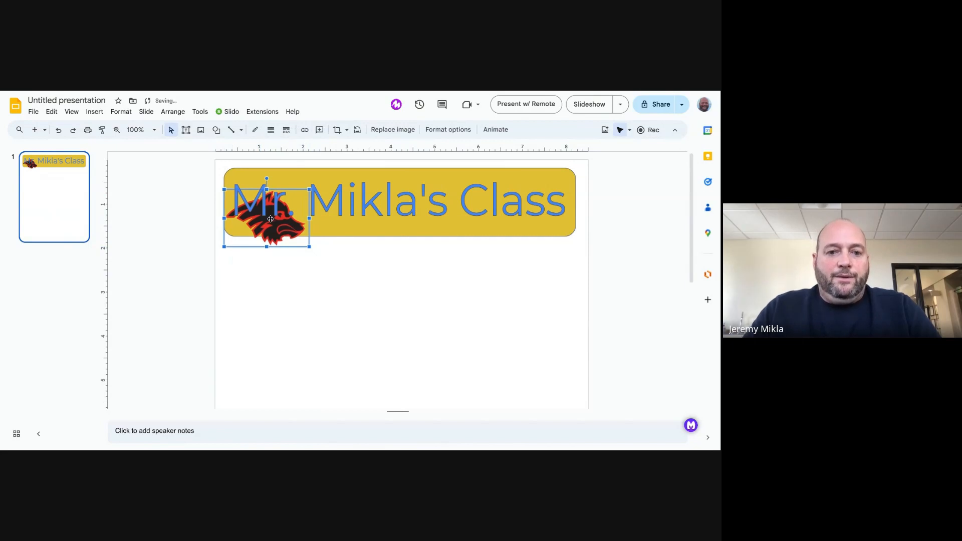
{"action": "left_click", "coordinate": [314, 268]}
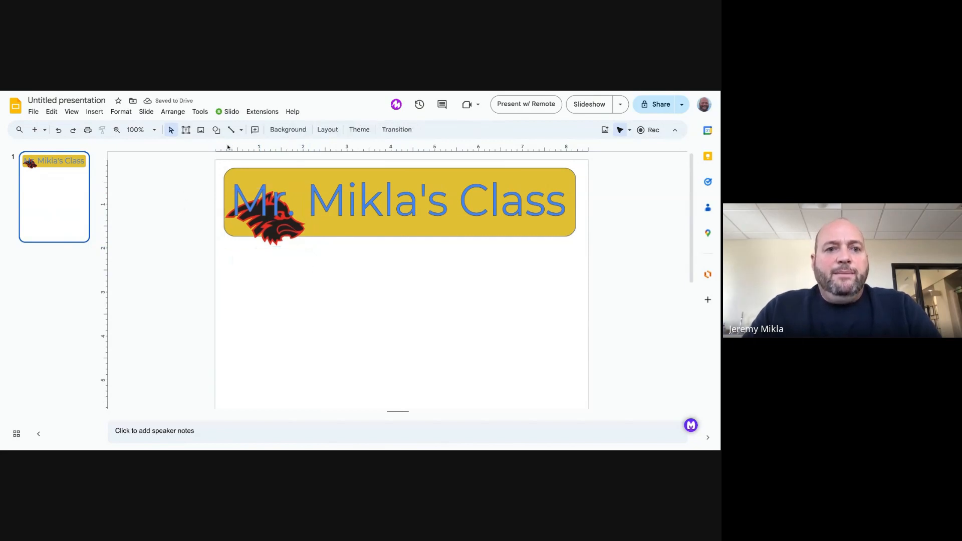
Step: Draw a vertical divider line about 3 inches long down the page's middle below the banner, and set its thickness to 4px
{"action": "left_click", "coordinate": [231, 130]}
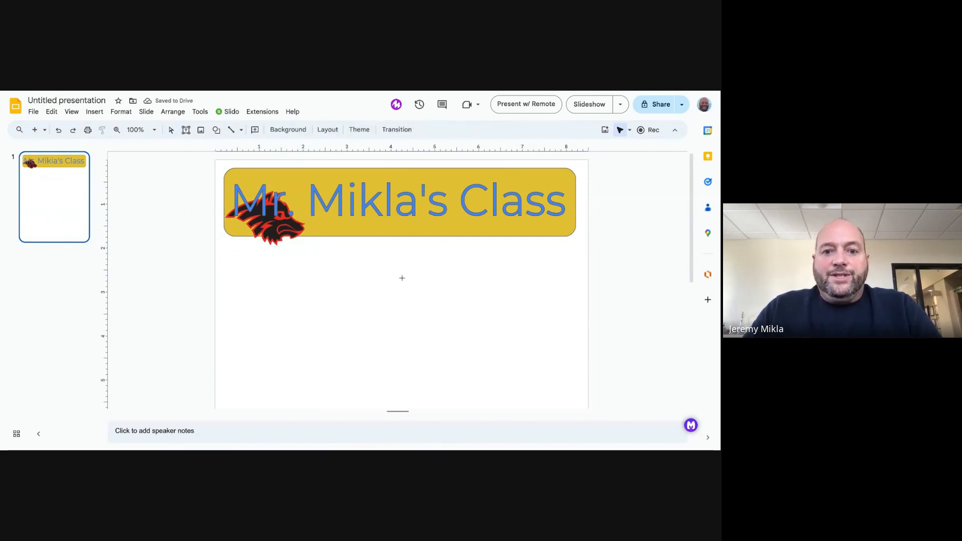
{"action": "mouse_move", "coordinate": [396, 266]}
{"action": "left_mouse_down"}
{"action": "mouse_move", "coordinate": [376, 403]}
{"action": "mouse_move", "coordinate": [398, 403]}
{"action": "mouse_move", "coordinate": [365, 389]}
{"action": "mouse_move", "coordinate": [397, 393]}
{"action": "left_mouse_up"}
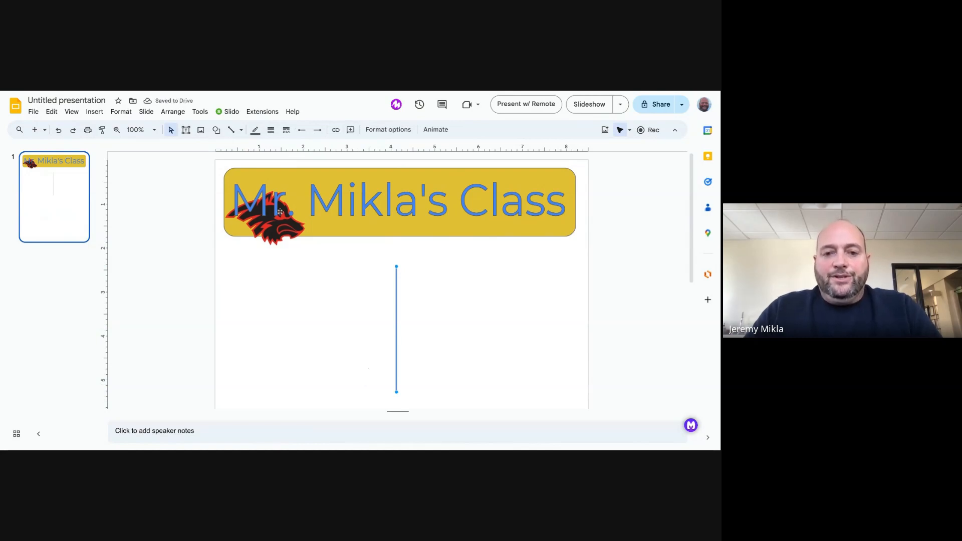
{"action": "left_click", "coordinate": [271, 131]}
{"action": "left_click", "coordinate": [293, 205]}
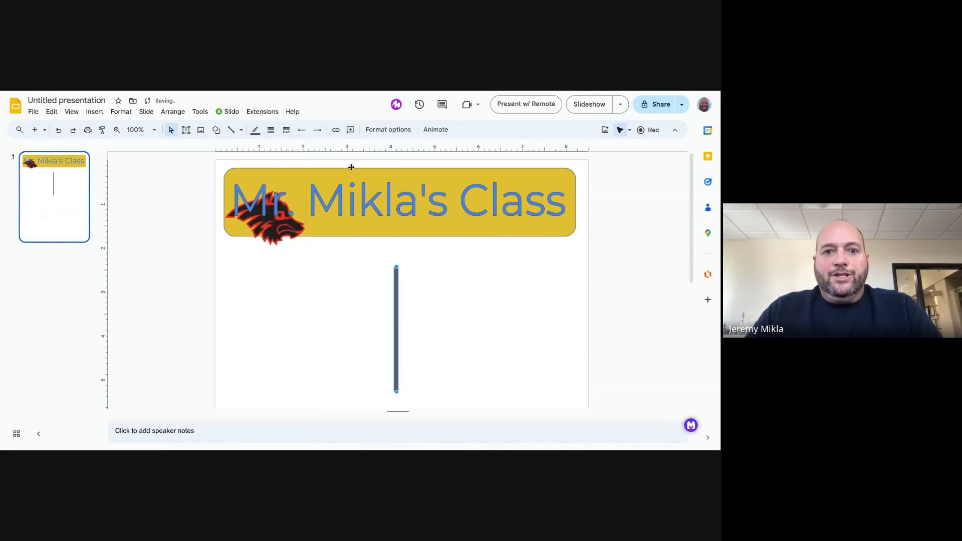
{"action": "left_click", "coordinate": [270, 130]}
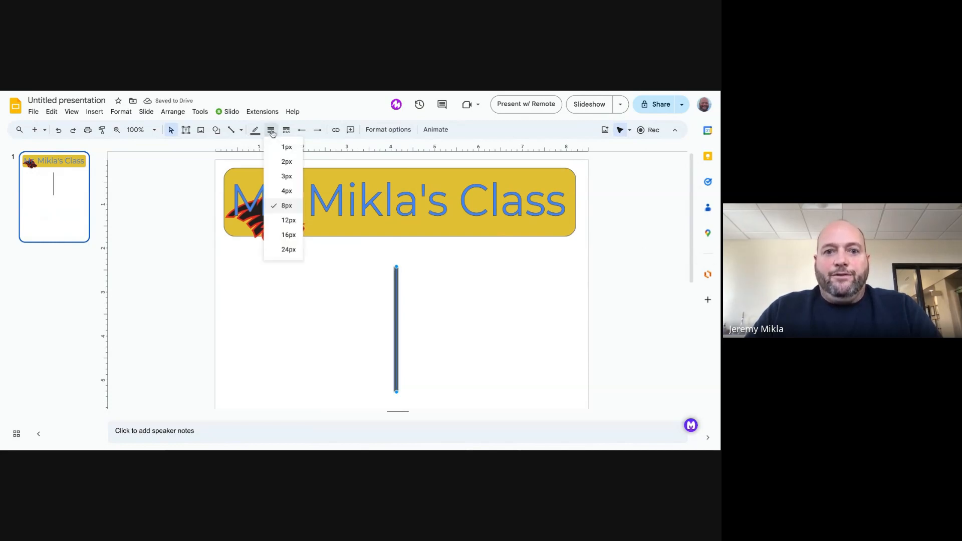
{"action": "left_click", "coordinate": [293, 193]}
{"action": "left_click", "coordinate": [653, 230]}
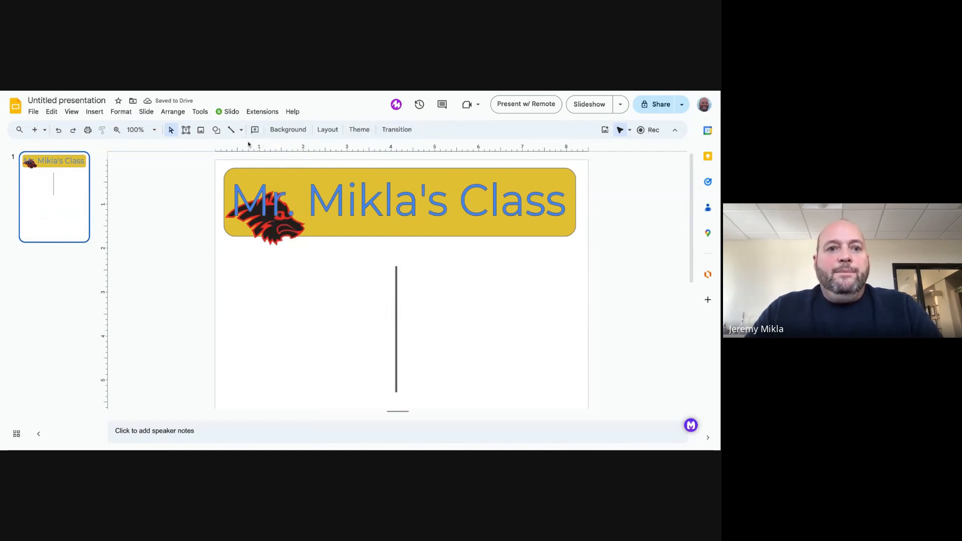
Step: Add a wavy banner shape about 3.2 by 0.9 inches left of the divider, under the title banner, containing the text "Science"
{"action": "left_click", "coordinate": [217, 131]}
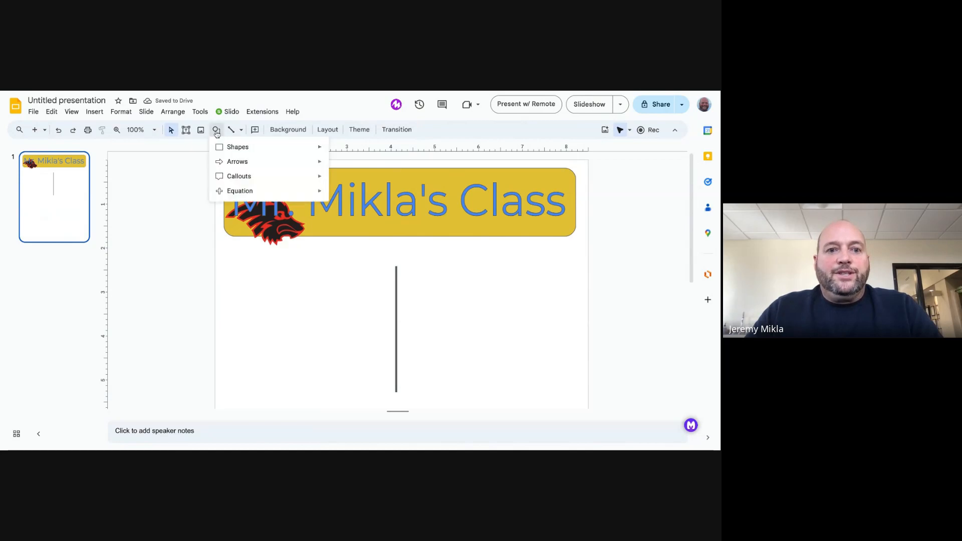
{"action": "mouse_move", "coordinate": [272, 153]}
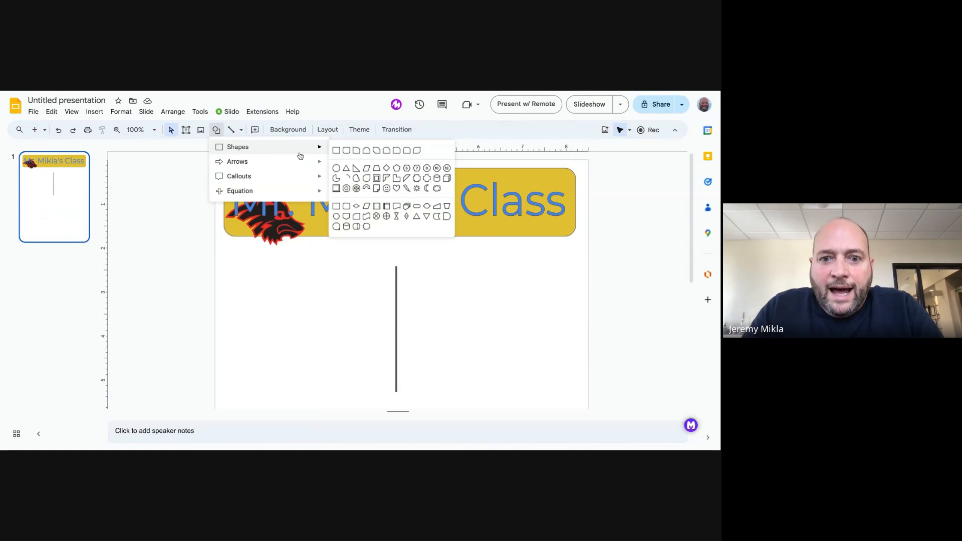
{"action": "left_click", "coordinate": [366, 216]}
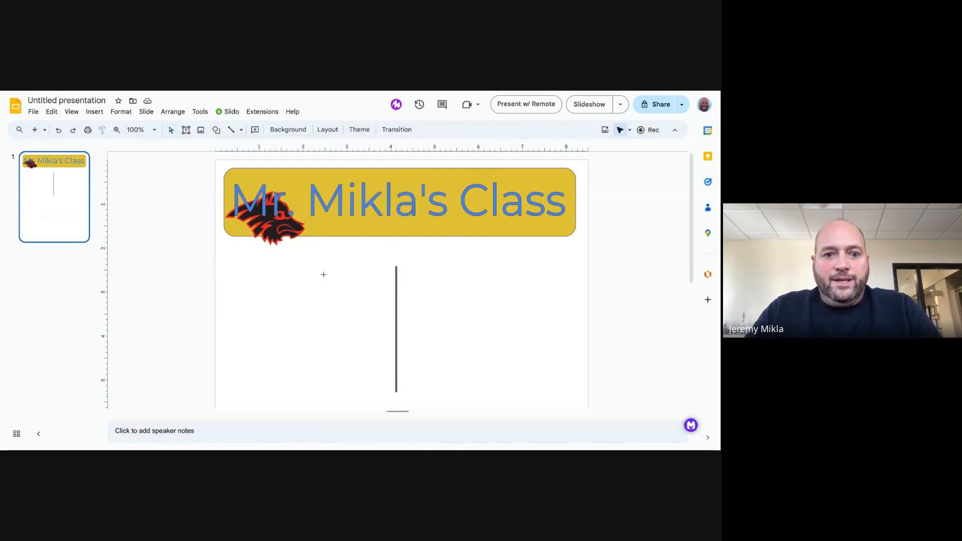
{"action": "mouse_move", "coordinate": [237, 253]}
{"action": "left_mouse_down"}
{"action": "mouse_move", "coordinate": [356, 264]}
{"action": "mouse_move", "coordinate": [375, 293]}
{"action": "left_mouse_up"}
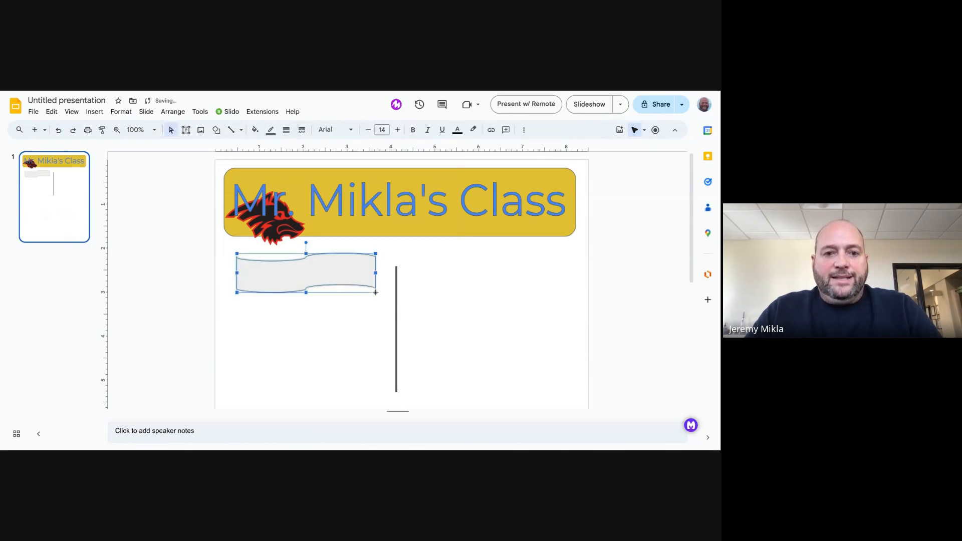
{"action": "left_click", "coordinate": [295, 277]}
{"action": "type", "text": "Science"}
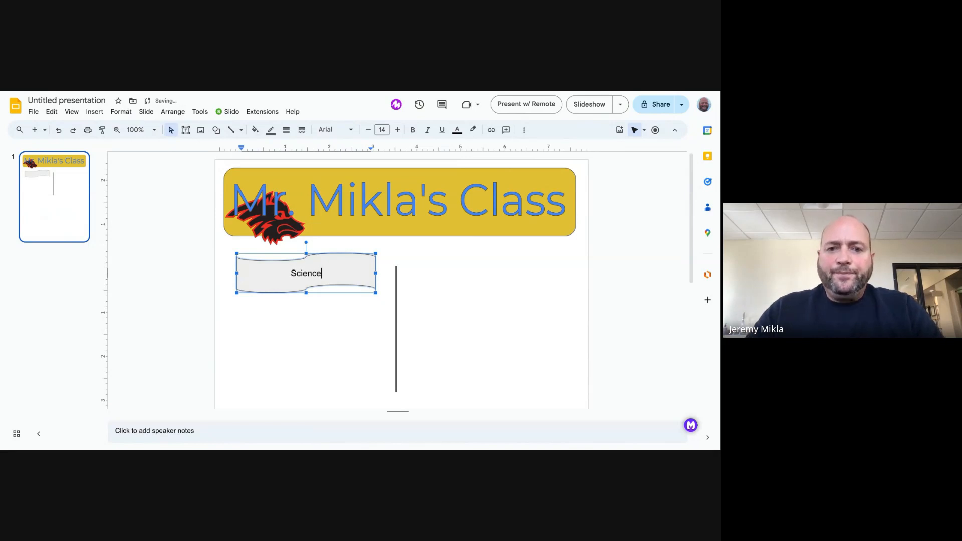
Step: Increase the font size of the "Science" heading to 25
{"action": "double_click", "coordinate": [302, 273]}
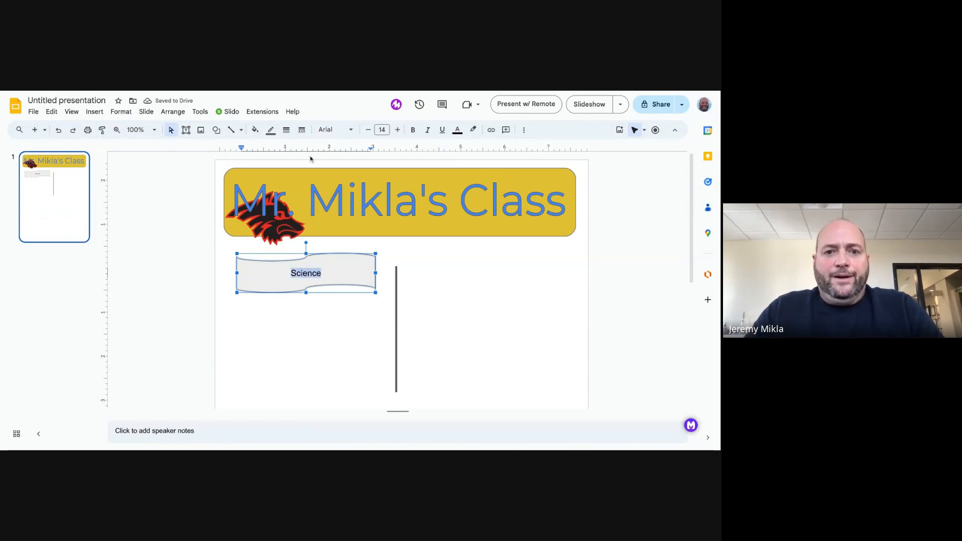
{"action": "left_click", "coordinate": [399, 130]}
{"action": "left_click", "coordinate": [399, 130]}
{"action": "left_click", "coordinate": [398, 131]}
{"action": "left_click", "coordinate": [398, 130]}
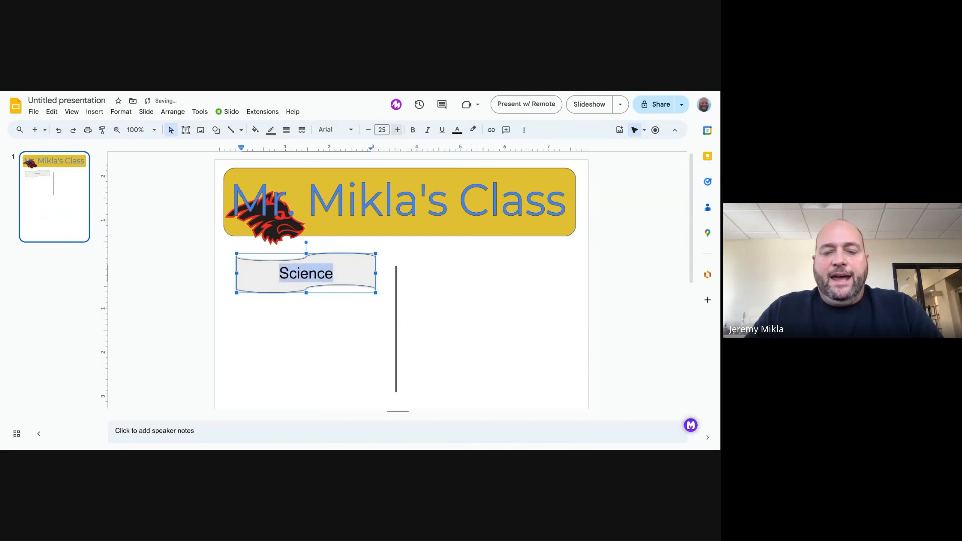